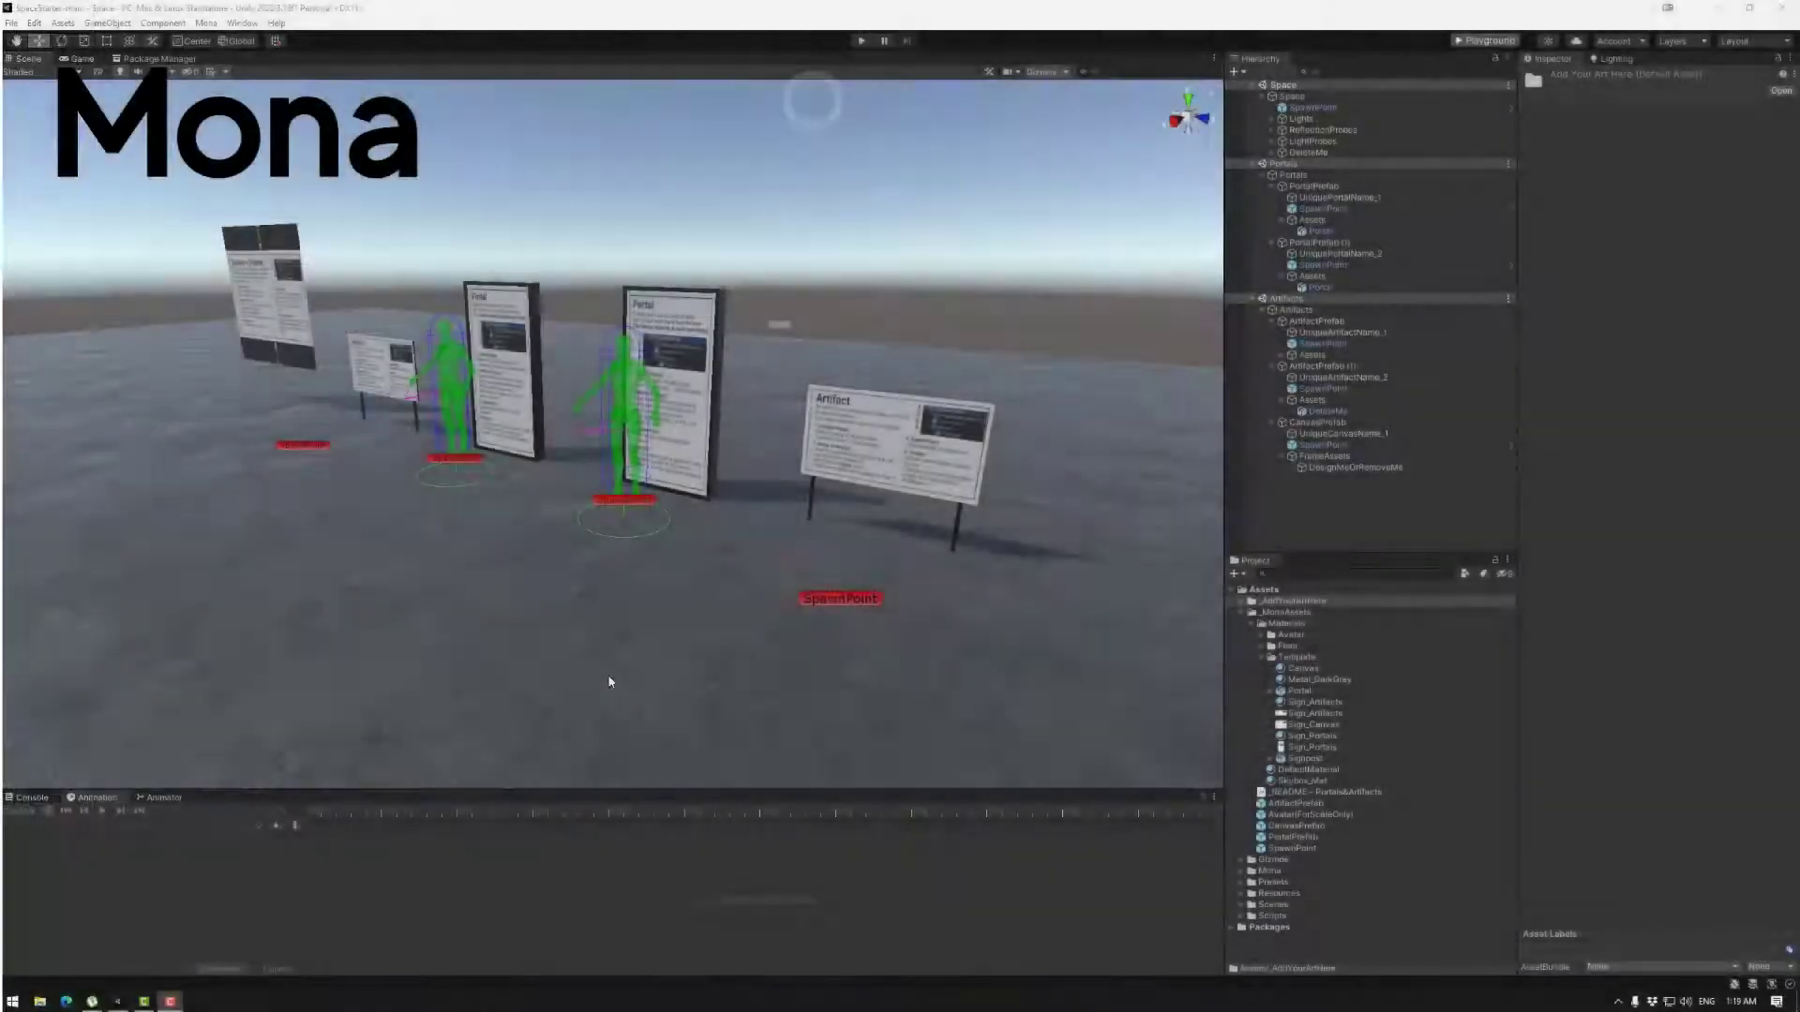
Step: Inspect the Space object and its SpawnPoint in the Space scene
{"action": "right_click_drag", "start_coordinate": [611, 683], "coordinate": [475, 669]}
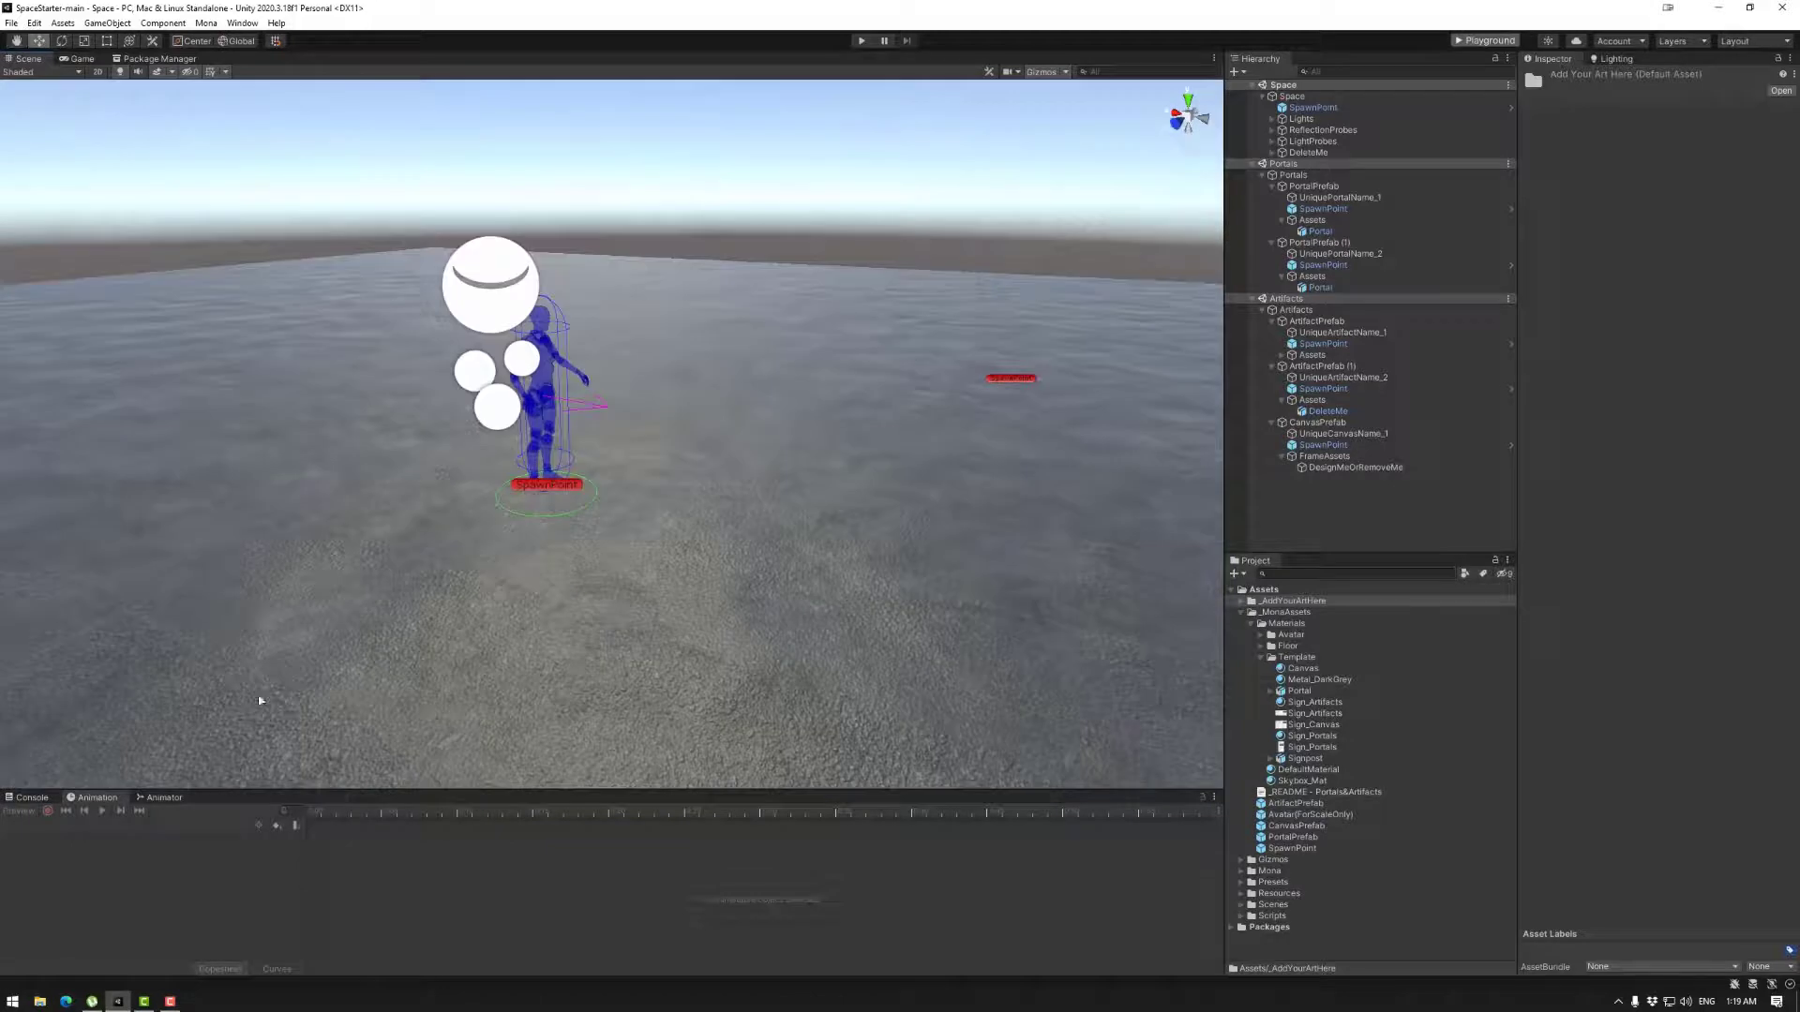
{"action": "right_click_drag", "start_coordinate": [751, 631], "coordinate": [769, 610]}
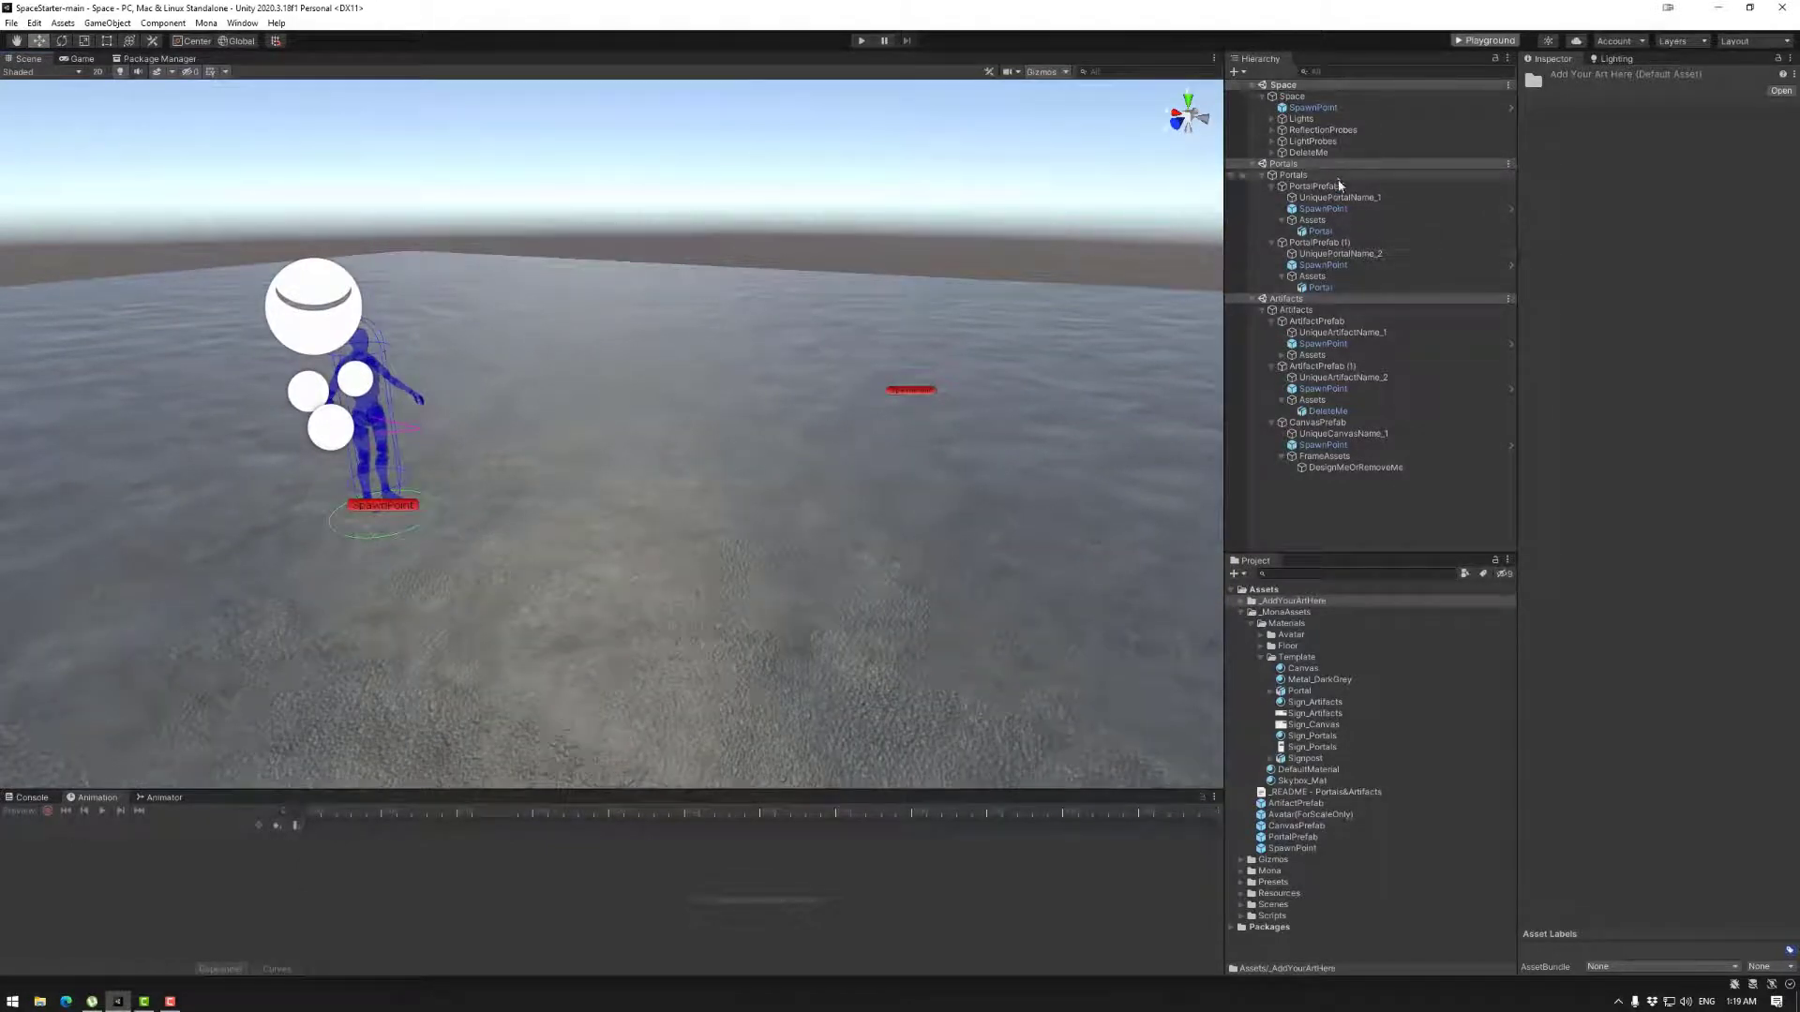
{"action": "left_click", "coordinate": [1303, 95]}
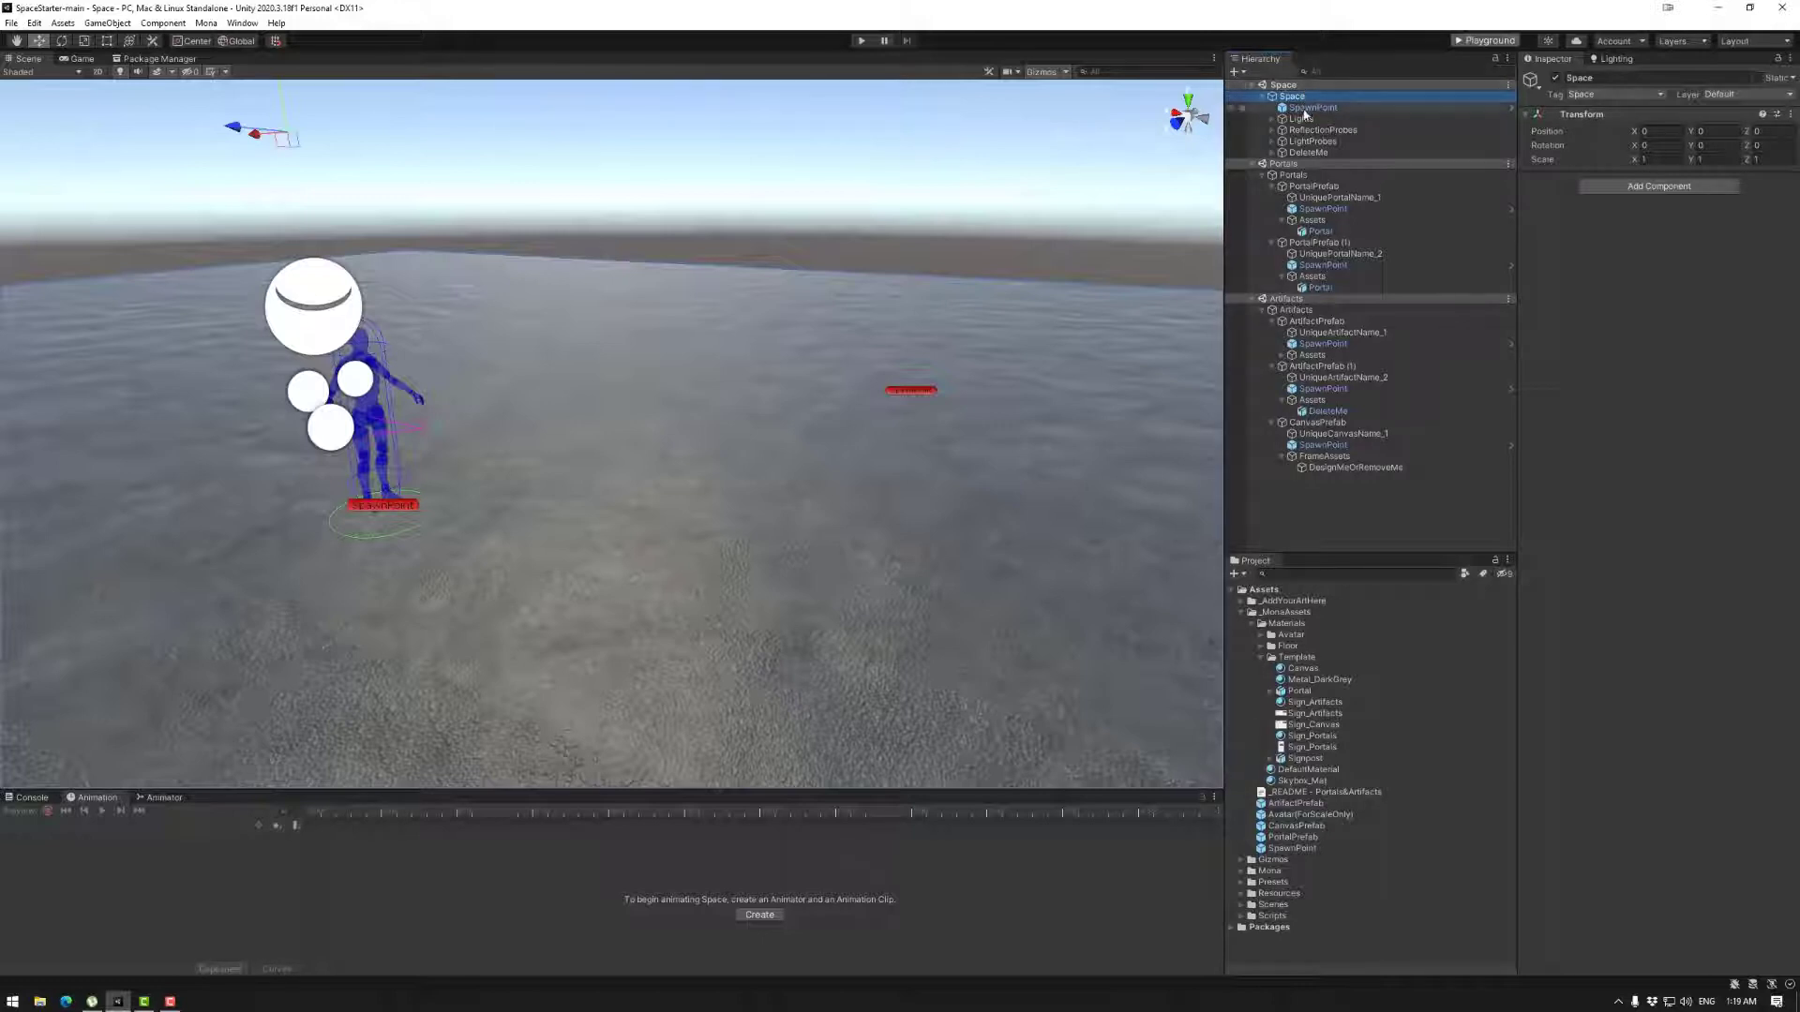
{"action": "left_click", "coordinate": [1309, 108]}
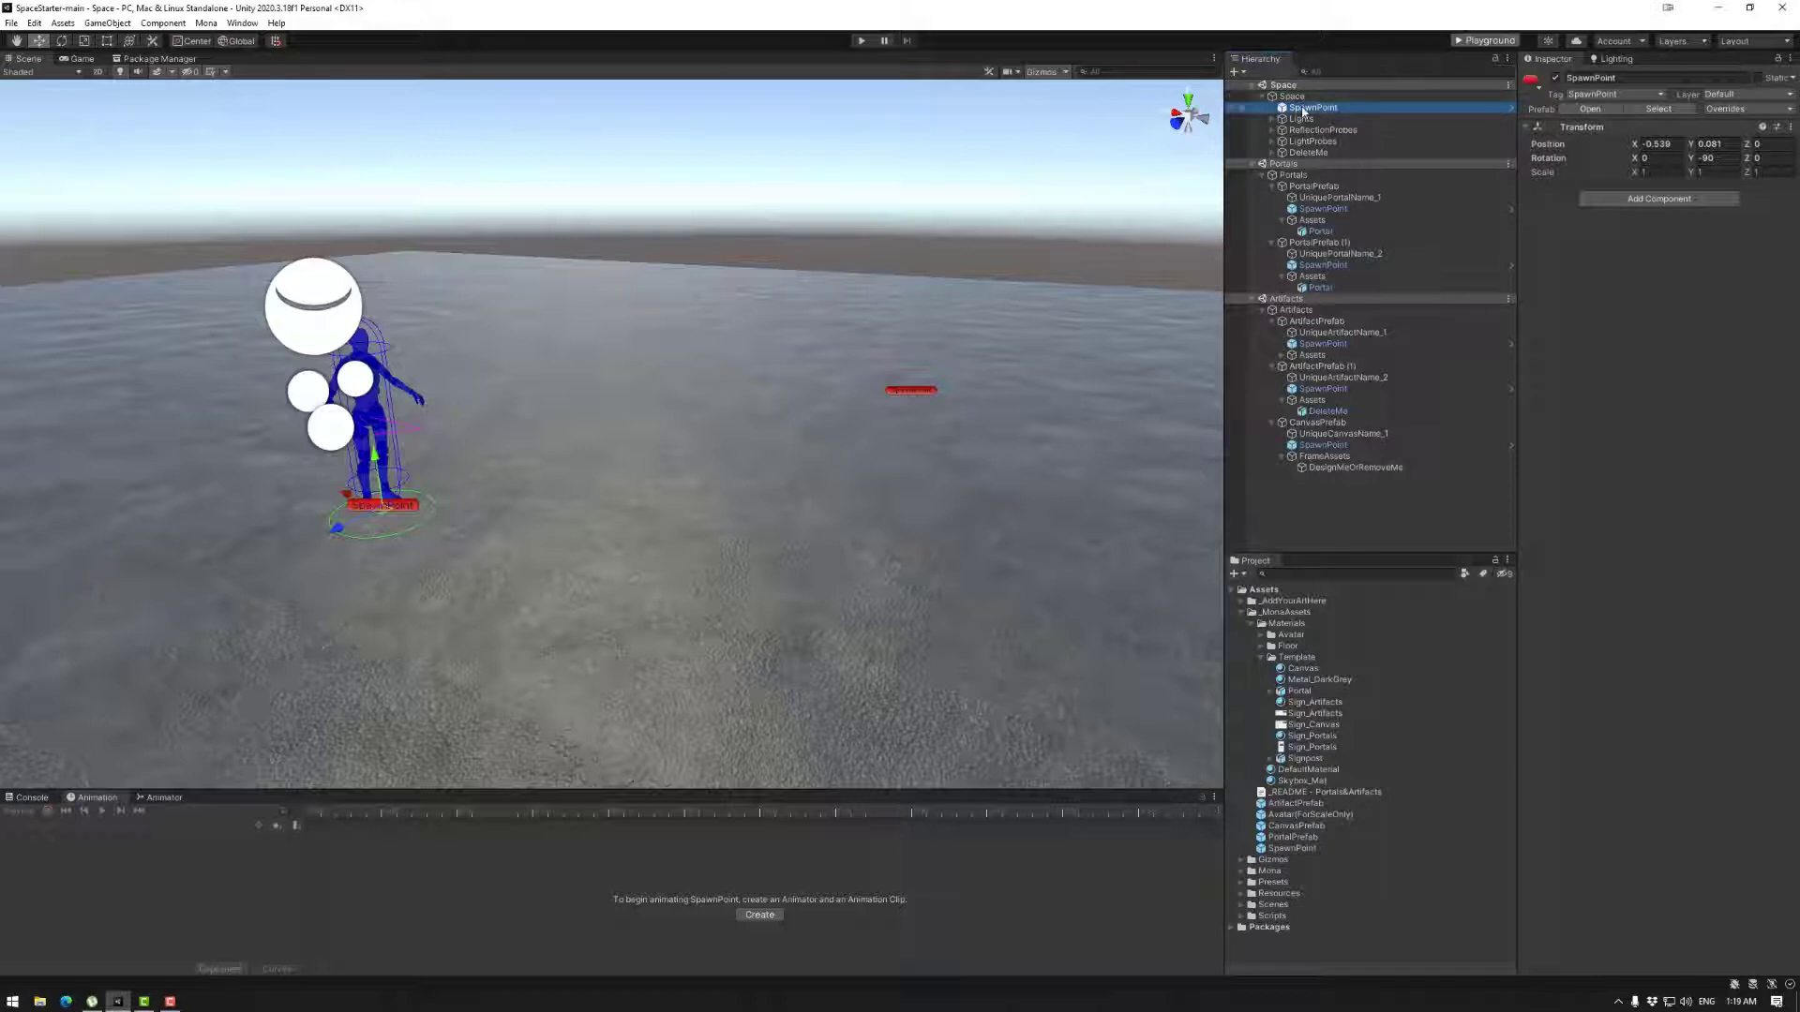
{"action": "left_click_drag", "start_coordinate": [1303, 110], "coordinate": [1310, 101]}
{"action": "key", "text": "ctrl+z"}
{"action": "left_click_drag", "start_coordinate": [1310, 110], "coordinate": [1317, 157]}
{"action": "key", "text": "ctrl+z"}
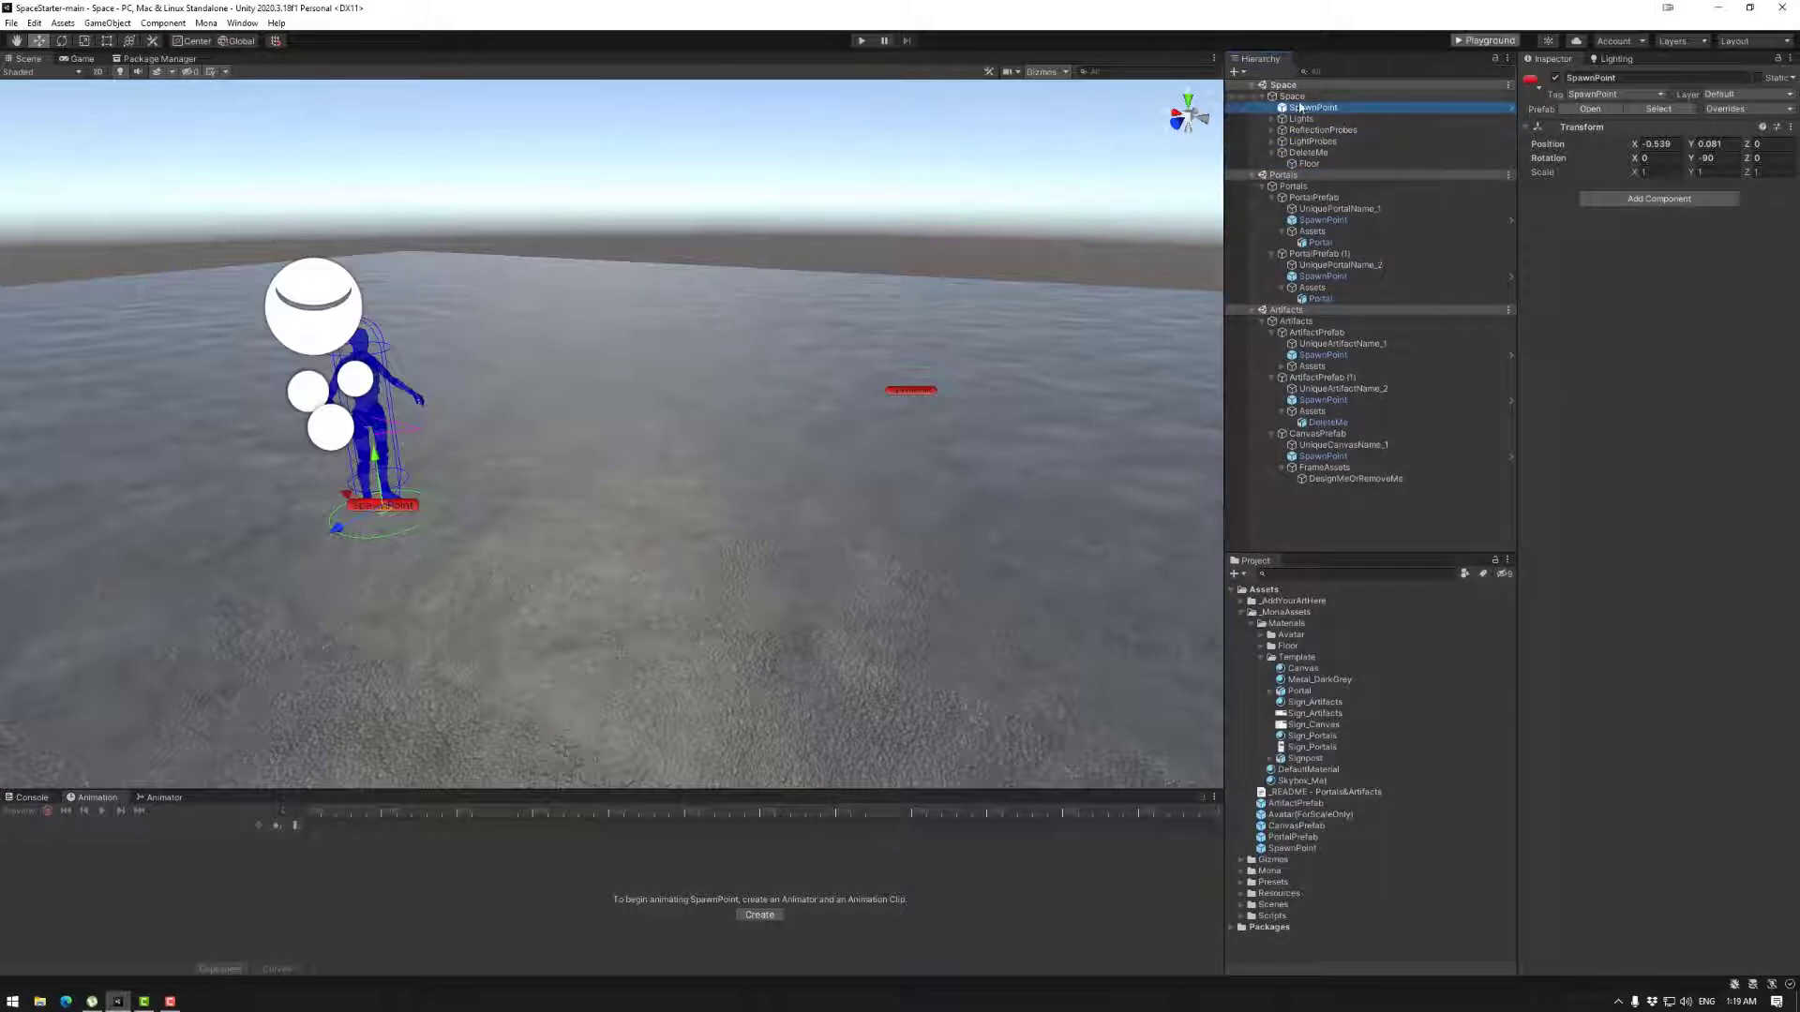
Step: Check the gizmos' visibility around the blue spawn point avatar and shrink the 3D gizmo icons
{"action": "left_click_drag", "start_coordinate": [698, 473], "coordinate": [284, 459], "text": "alt"}
{"action": "scroll", "coordinate": [914, 97], "scroll_direction": "down", "scroll_amount": 3}
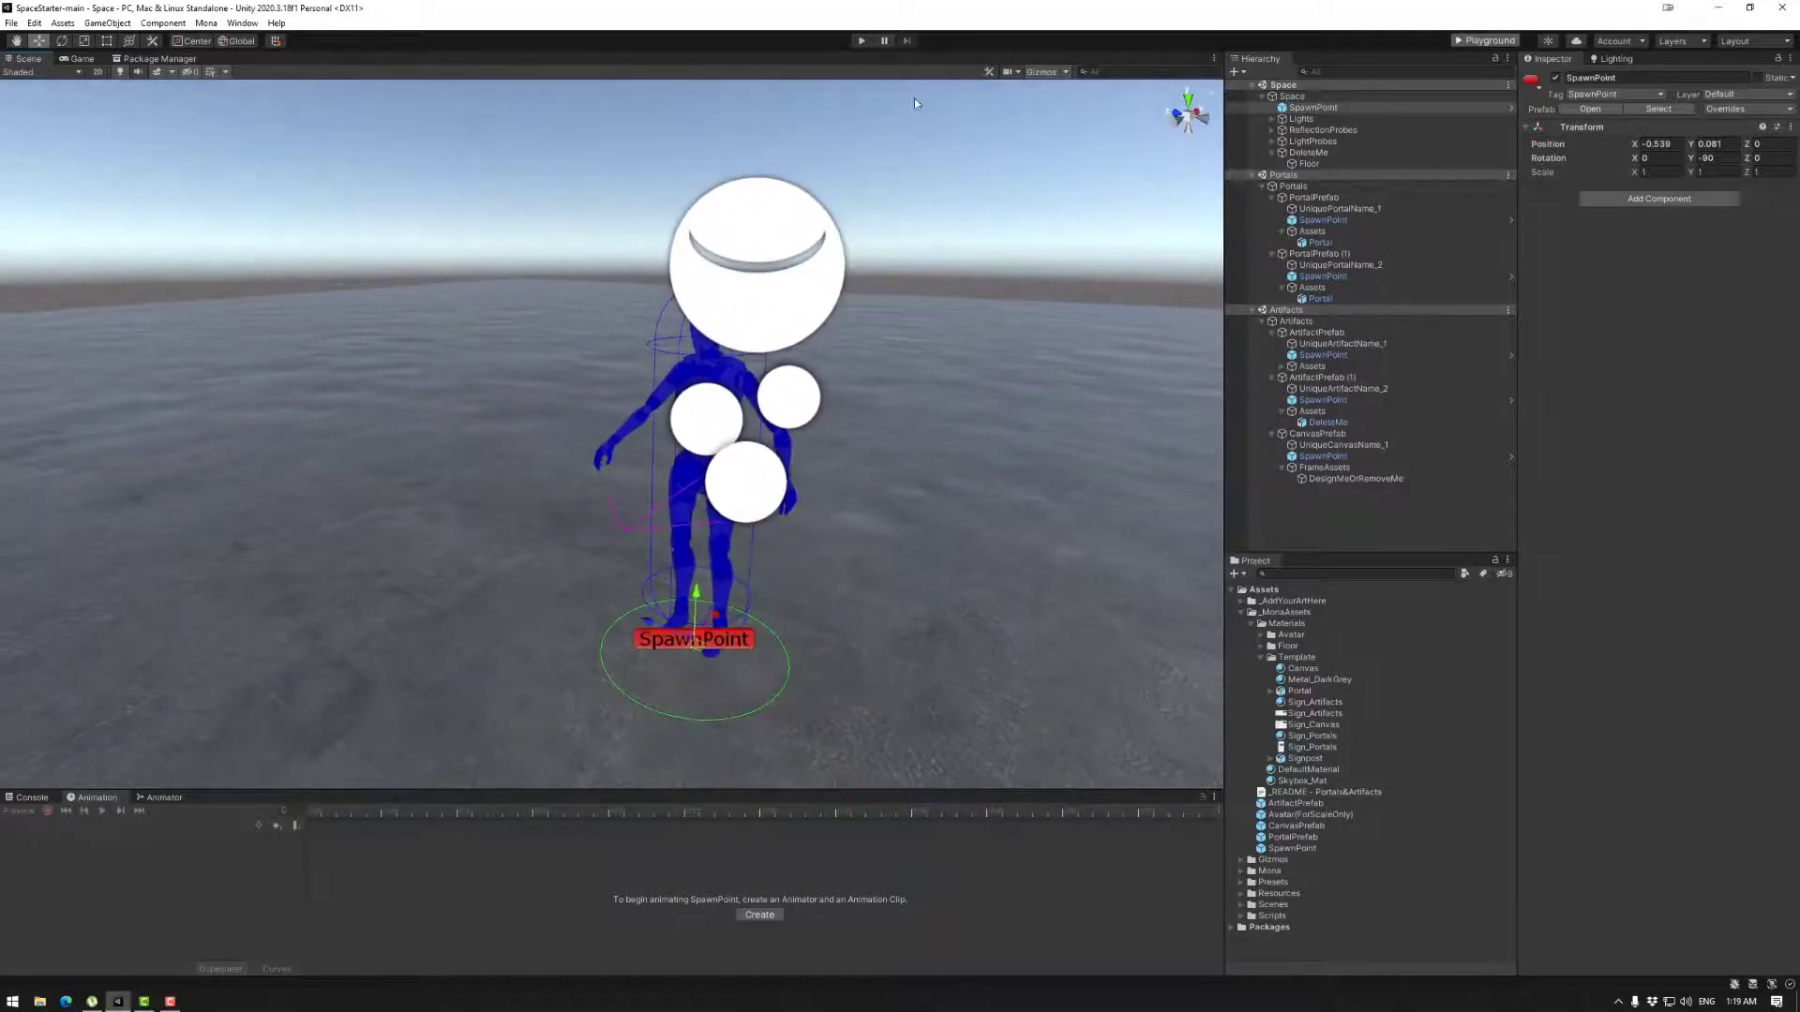
{"action": "left_click", "coordinate": [1046, 75]}
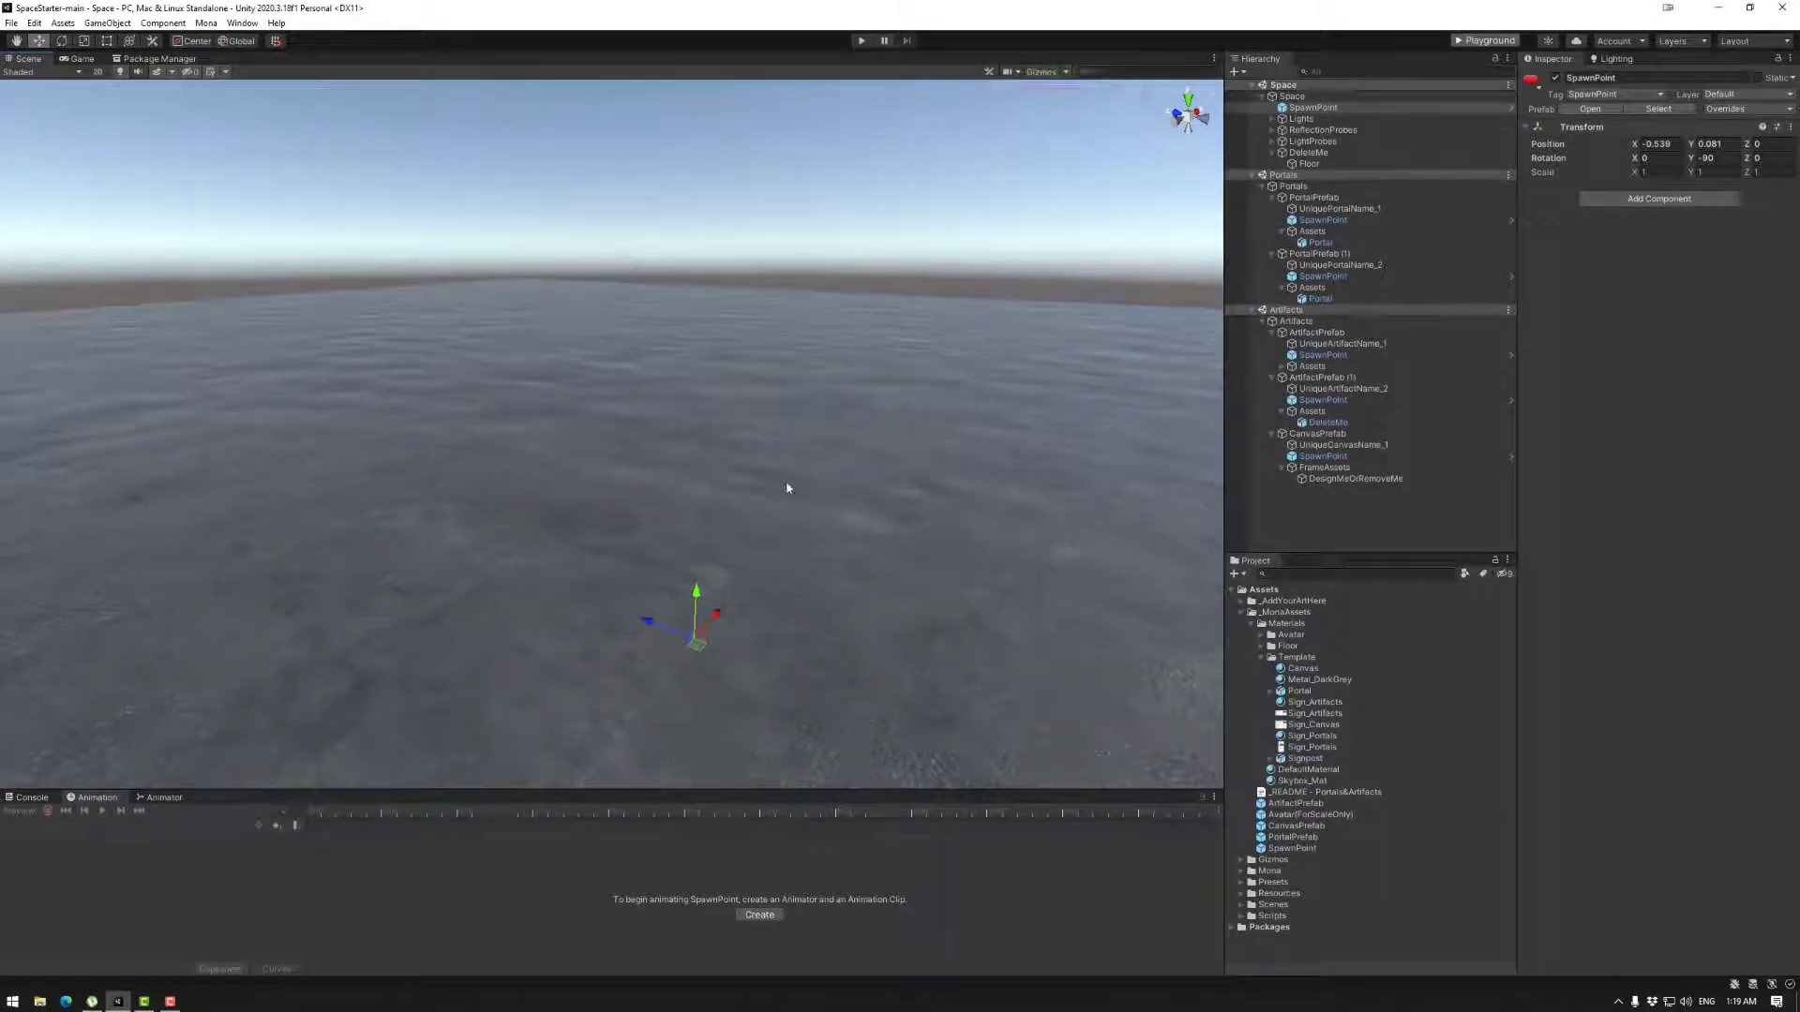
{"action": "left_click", "coordinate": [1042, 73]}
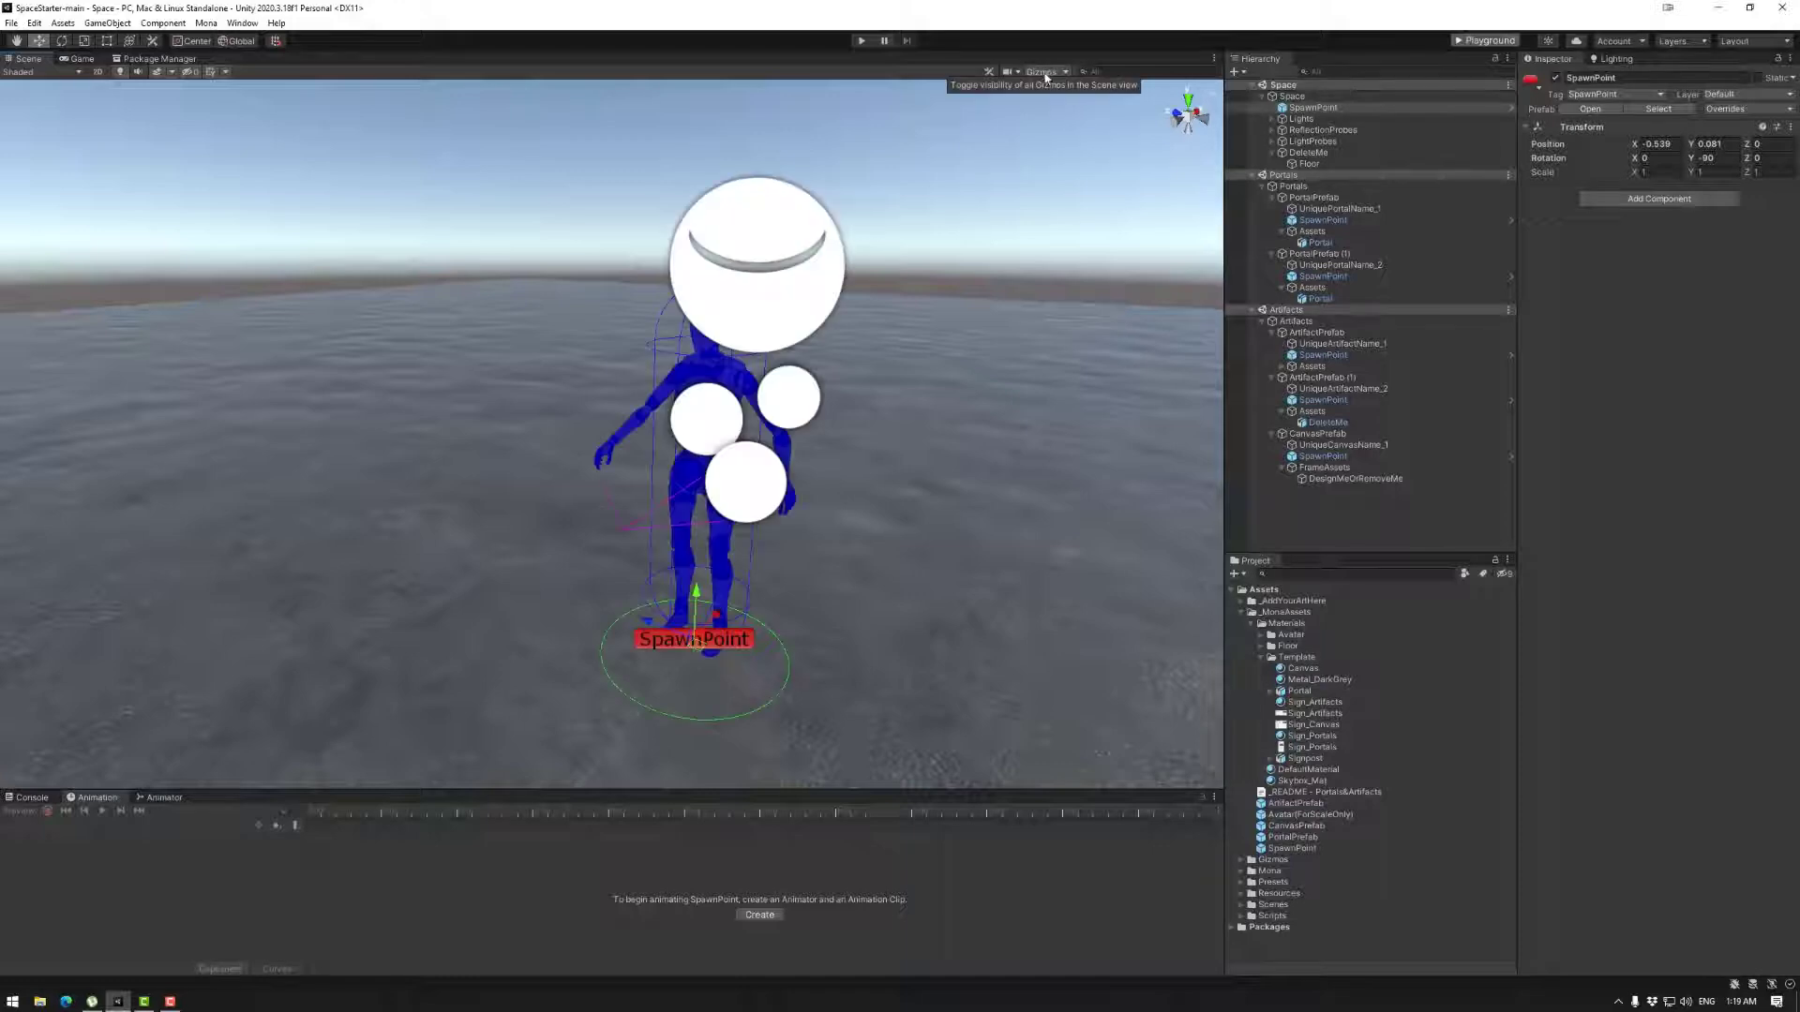
{"action": "left_click", "coordinate": [1064, 72]}
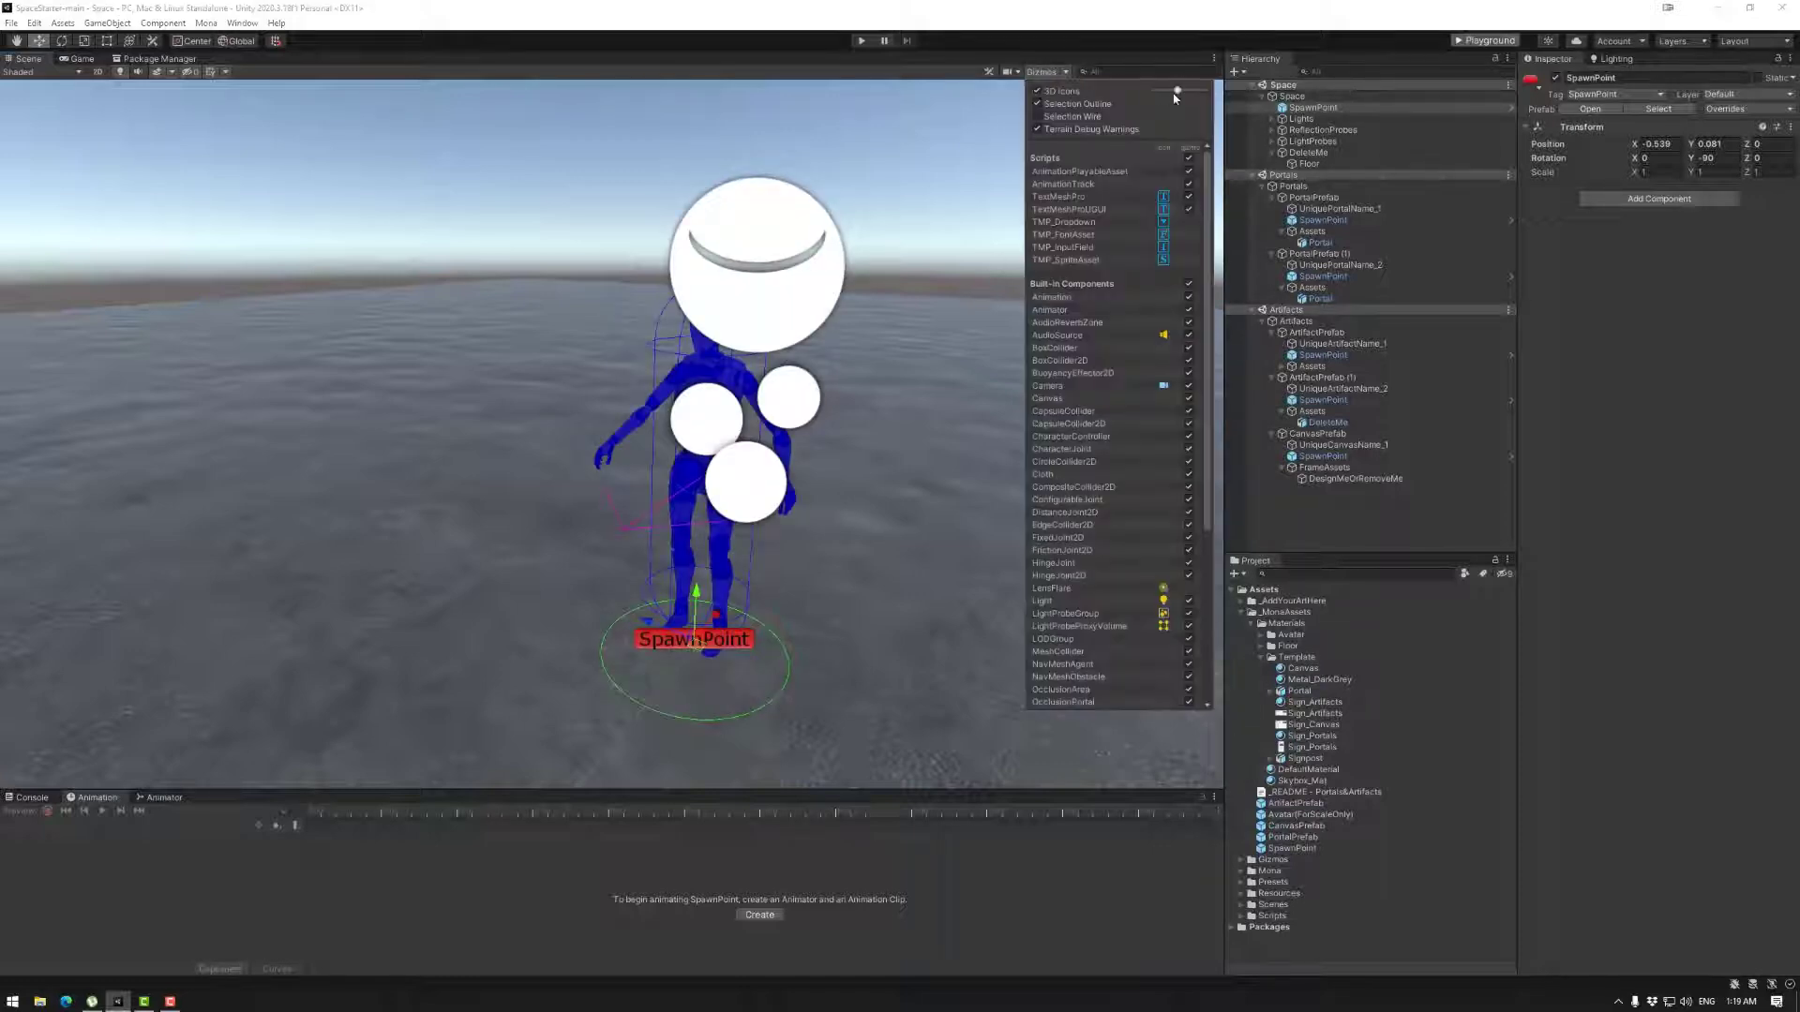
{"action": "left_click_drag", "start_coordinate": [1178, 95], "coordinate": [1168, 92]}
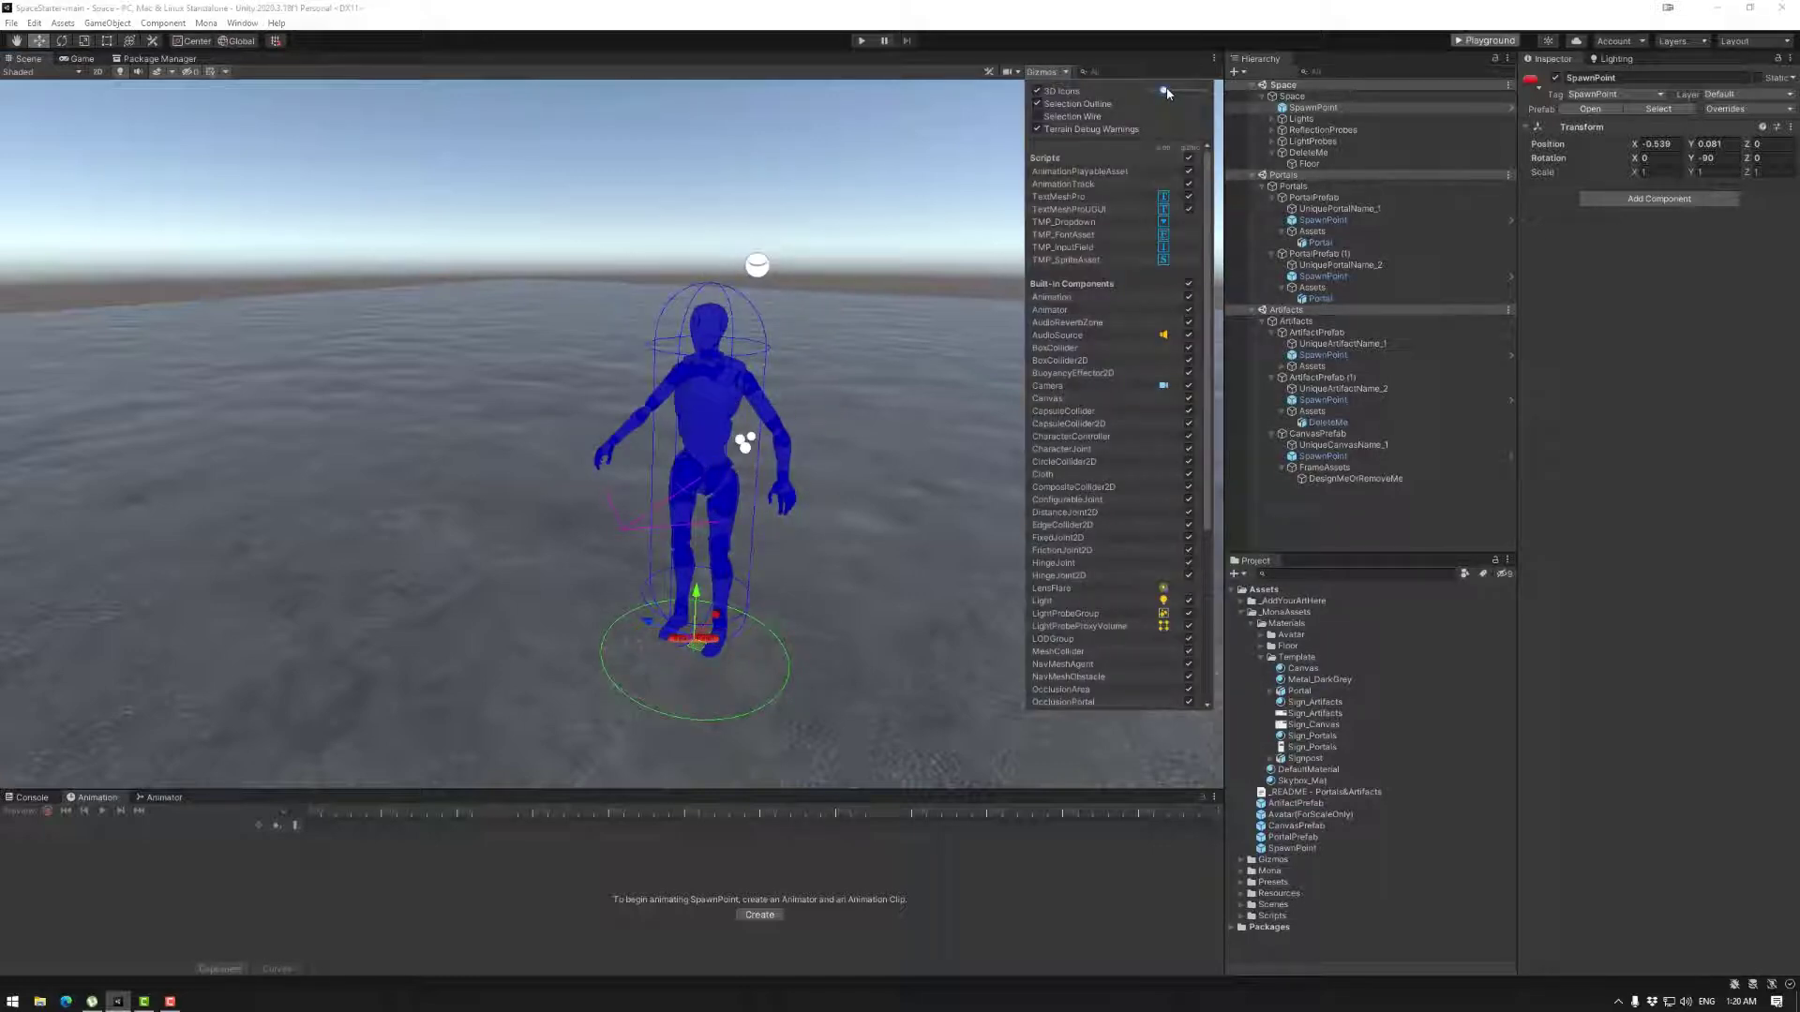
{"action": "left_click", "coordinate": [1066, 72]}
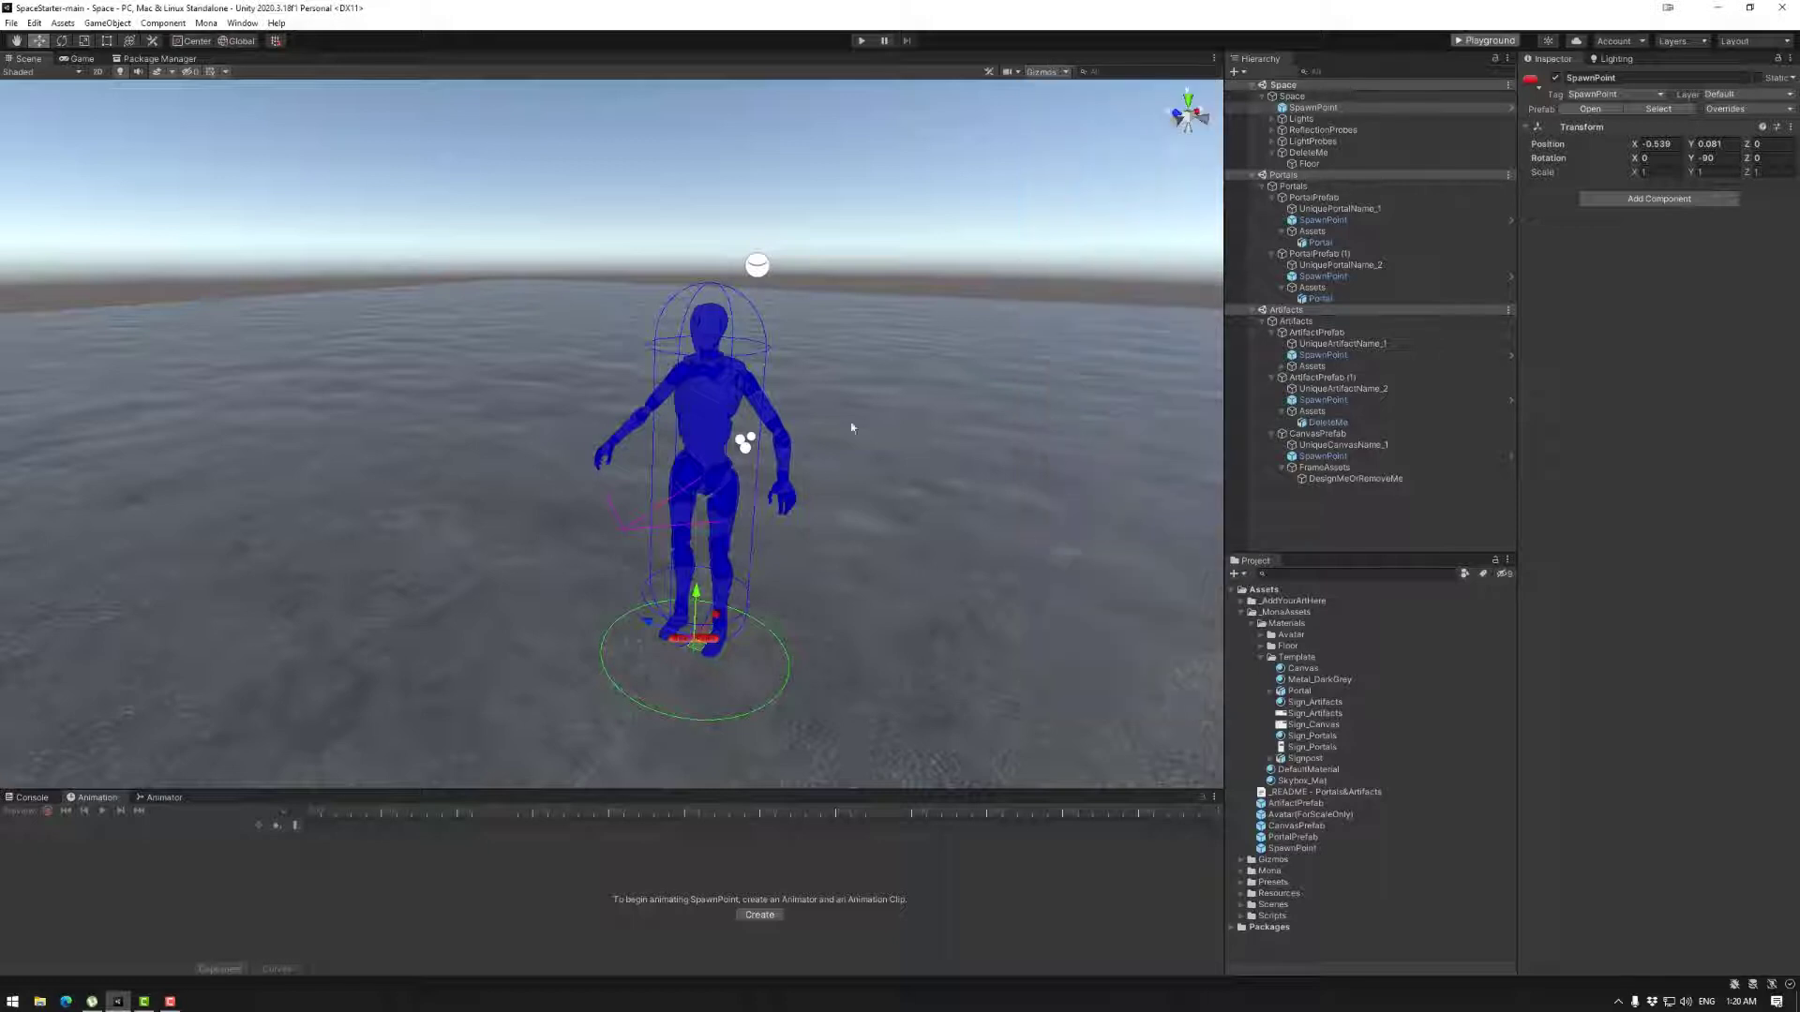
Step: Test the Space SpawnPoint's height at Y positions 0 and 0.0001, and raise it above the floor to about Y 0.2
{"action": "left_click_drag", "start_coordinate": [881, 525], "coordinate": [774, 554], "text": "alt"}
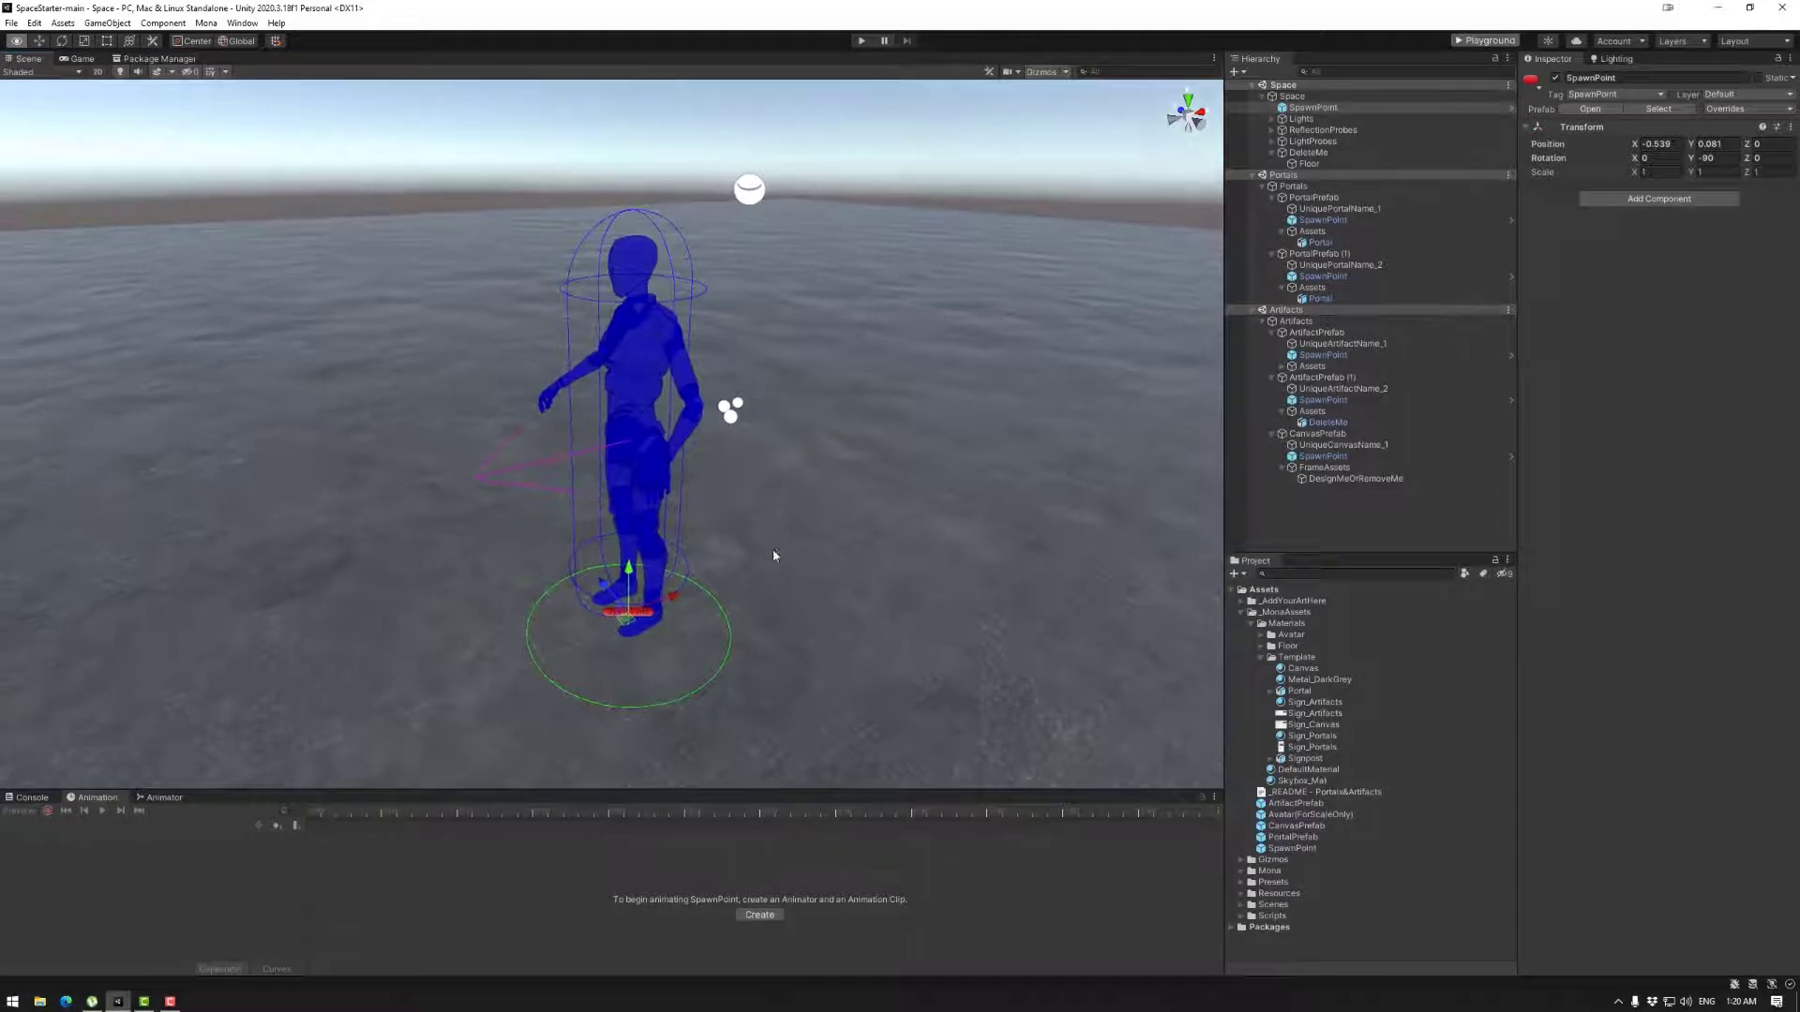
{"action": "left_click", "coordinate": [1321, 108]}
{"action": "left_click_drag", "start_coordinate": [628, 574], "coordinate": [630, 401]}
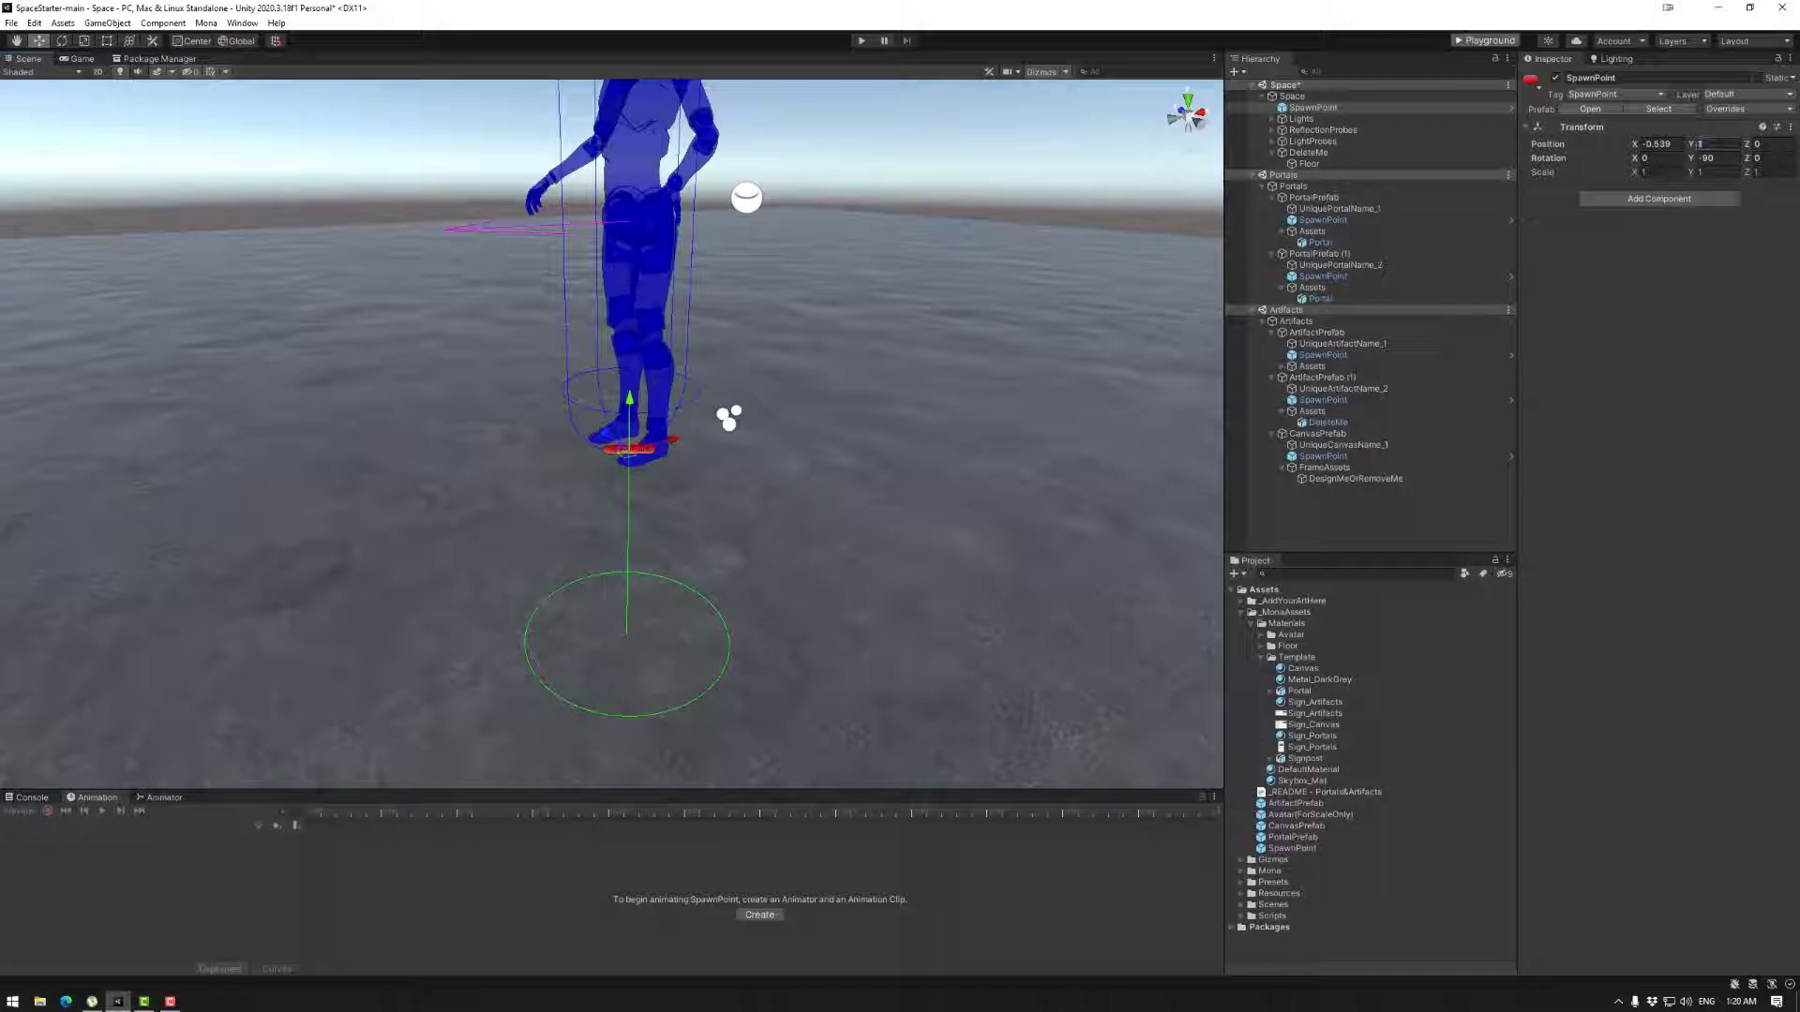
{"action": "type", "text": "0"}
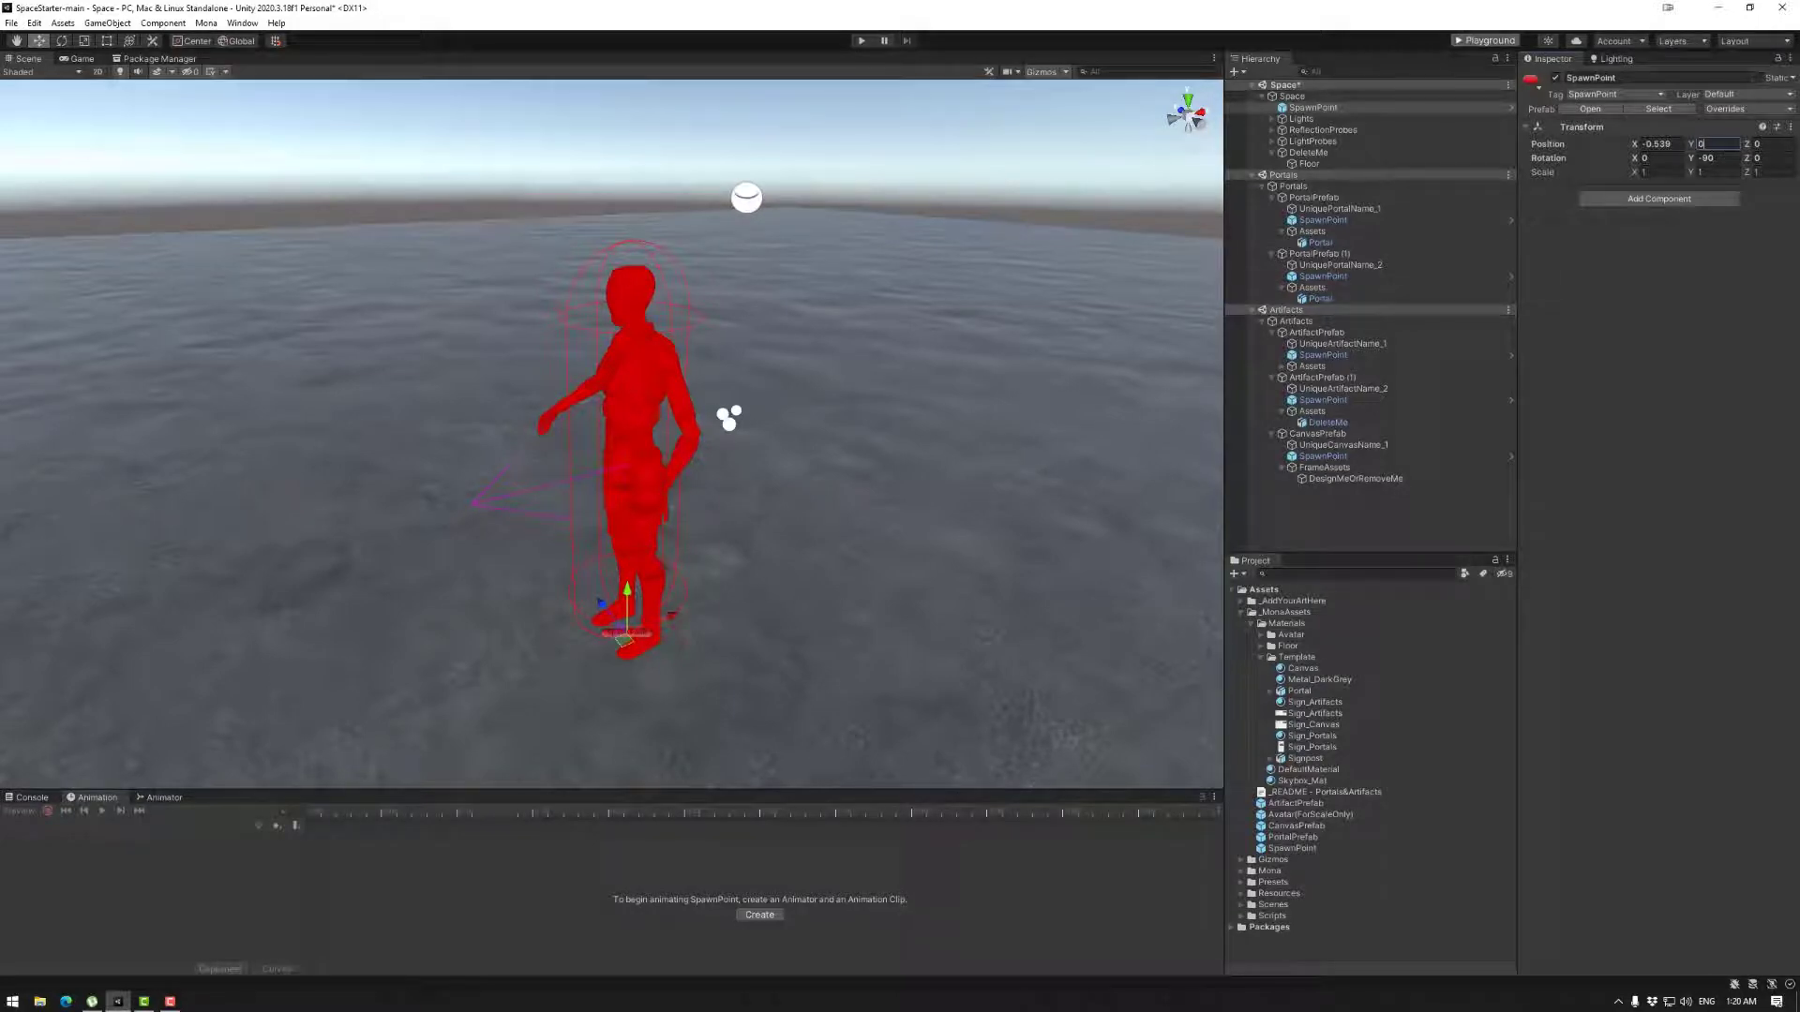
{"action": "type", "text": ".0001"}
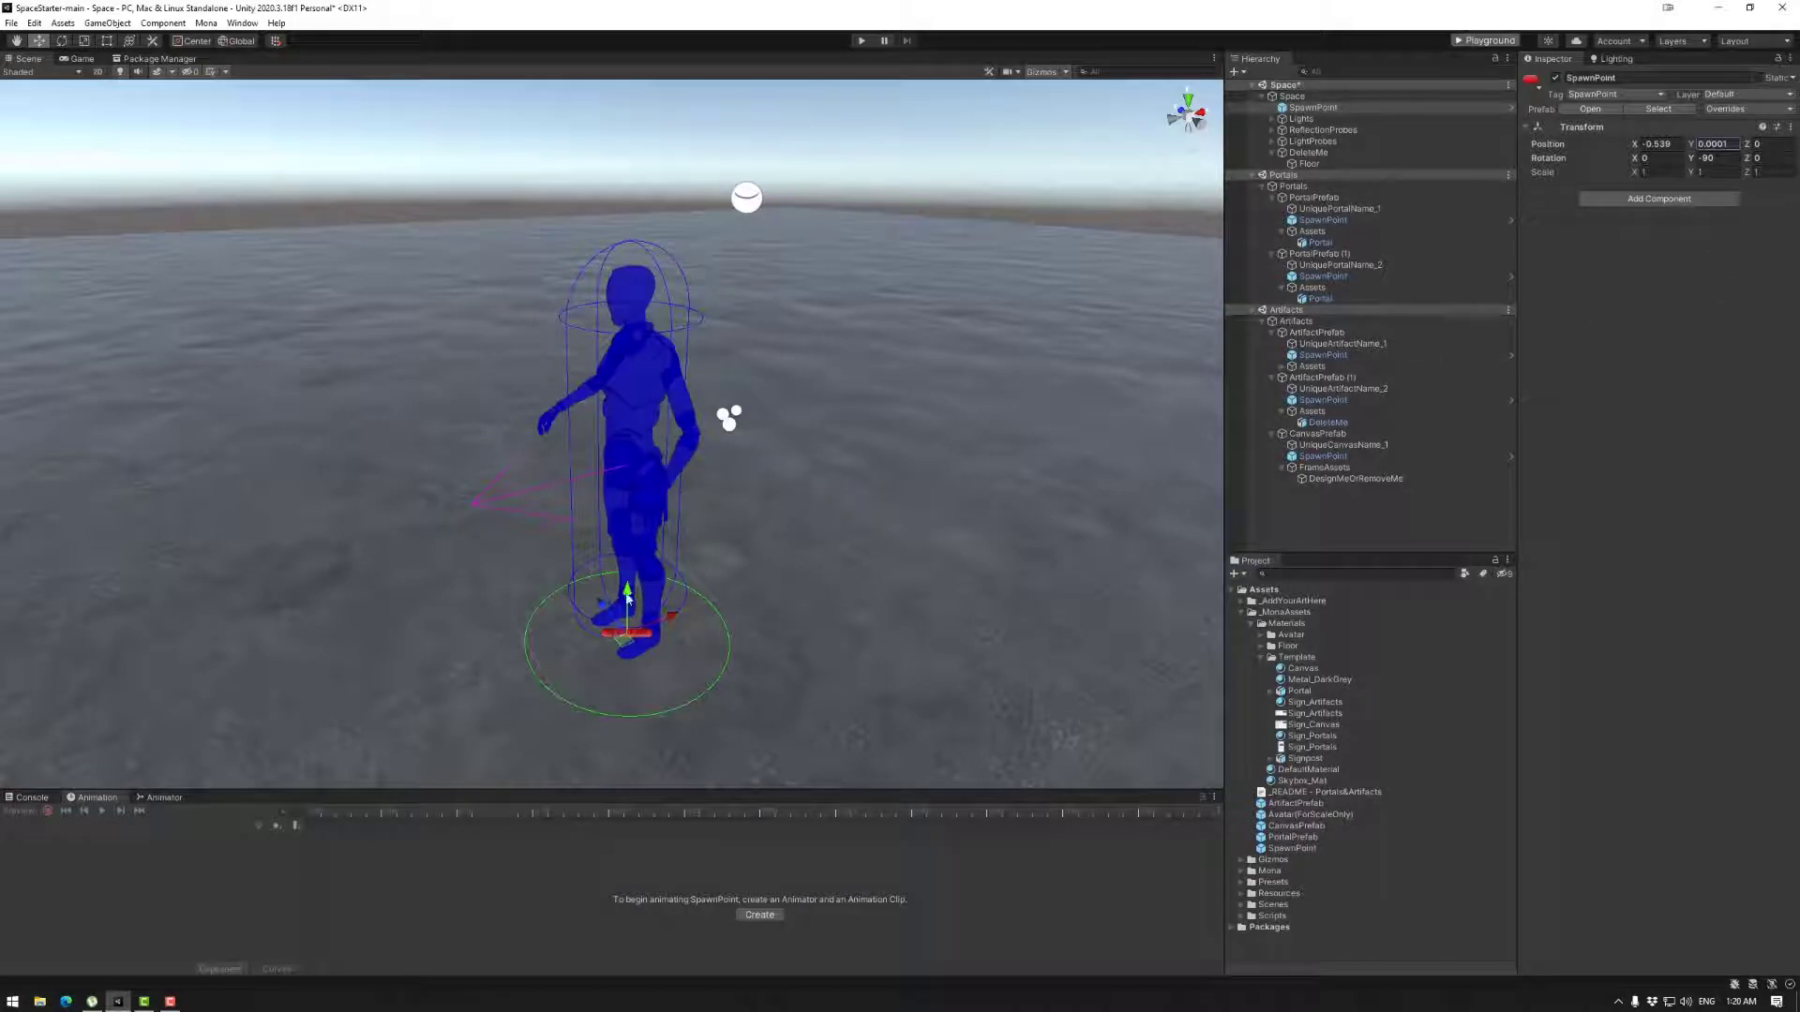
{"action": "left_click_drag", "start_coordinate": [628, 598], "coordinate": [629, 561]}
Step: Move the Space SpawnPoint along X to about -5.46 and rotate it around Y to about -266 degrees
{"action": "mouse_move", "coordinate": [829, 565]}
{"action": "right_mouse_down"}
{"action": "mouse_move", "coordinate": [768, 562]}
{"action": "mouse_move", "coordinate": [797, 562]}
{"action": "right_mouse_up"}
{"action": "scroll", "coordinate": [887, 508], "scroll_direction": "down", "scroll_amount": 10}
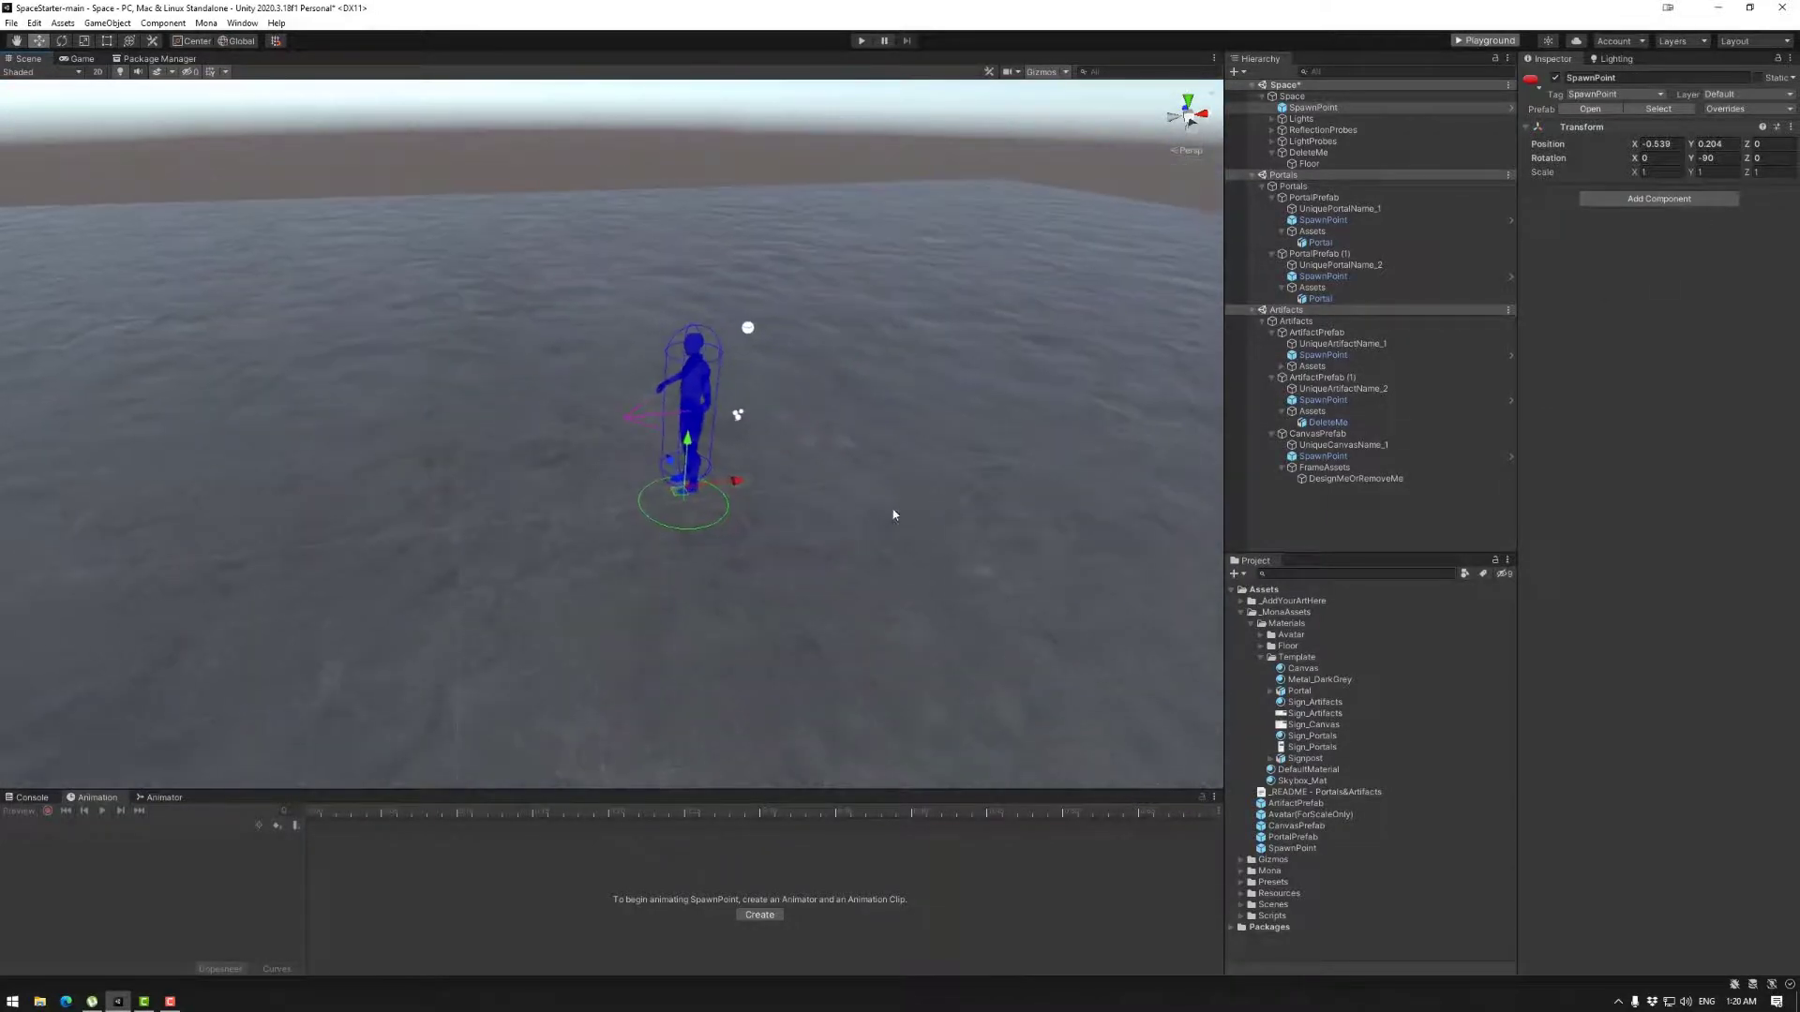
{"action": "left_click_drag", "start_coordinate": [735, 488], "coordinate": [272, 533]}
{"action": "key", "text": "f"}
{"action": "key", "text": "e"}
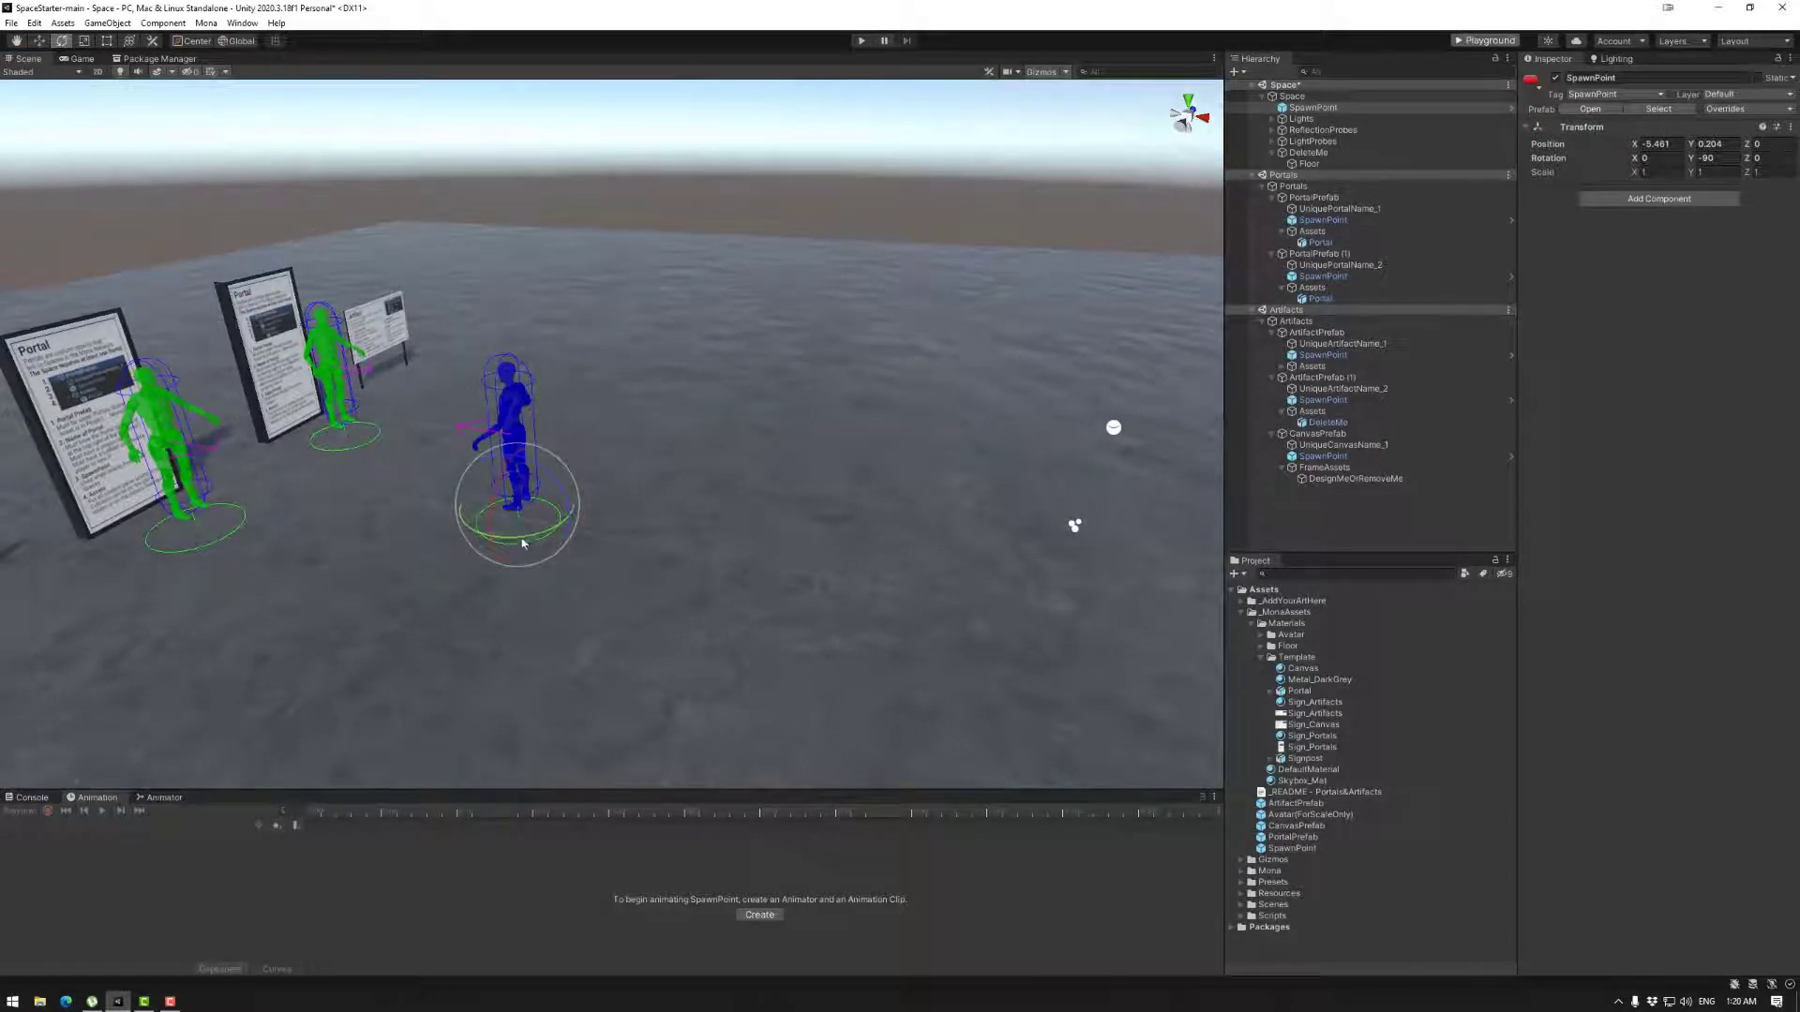
{"action": "left_click_drag", "start_coordinate": [517, 541], "coordinate": [872, 461]}
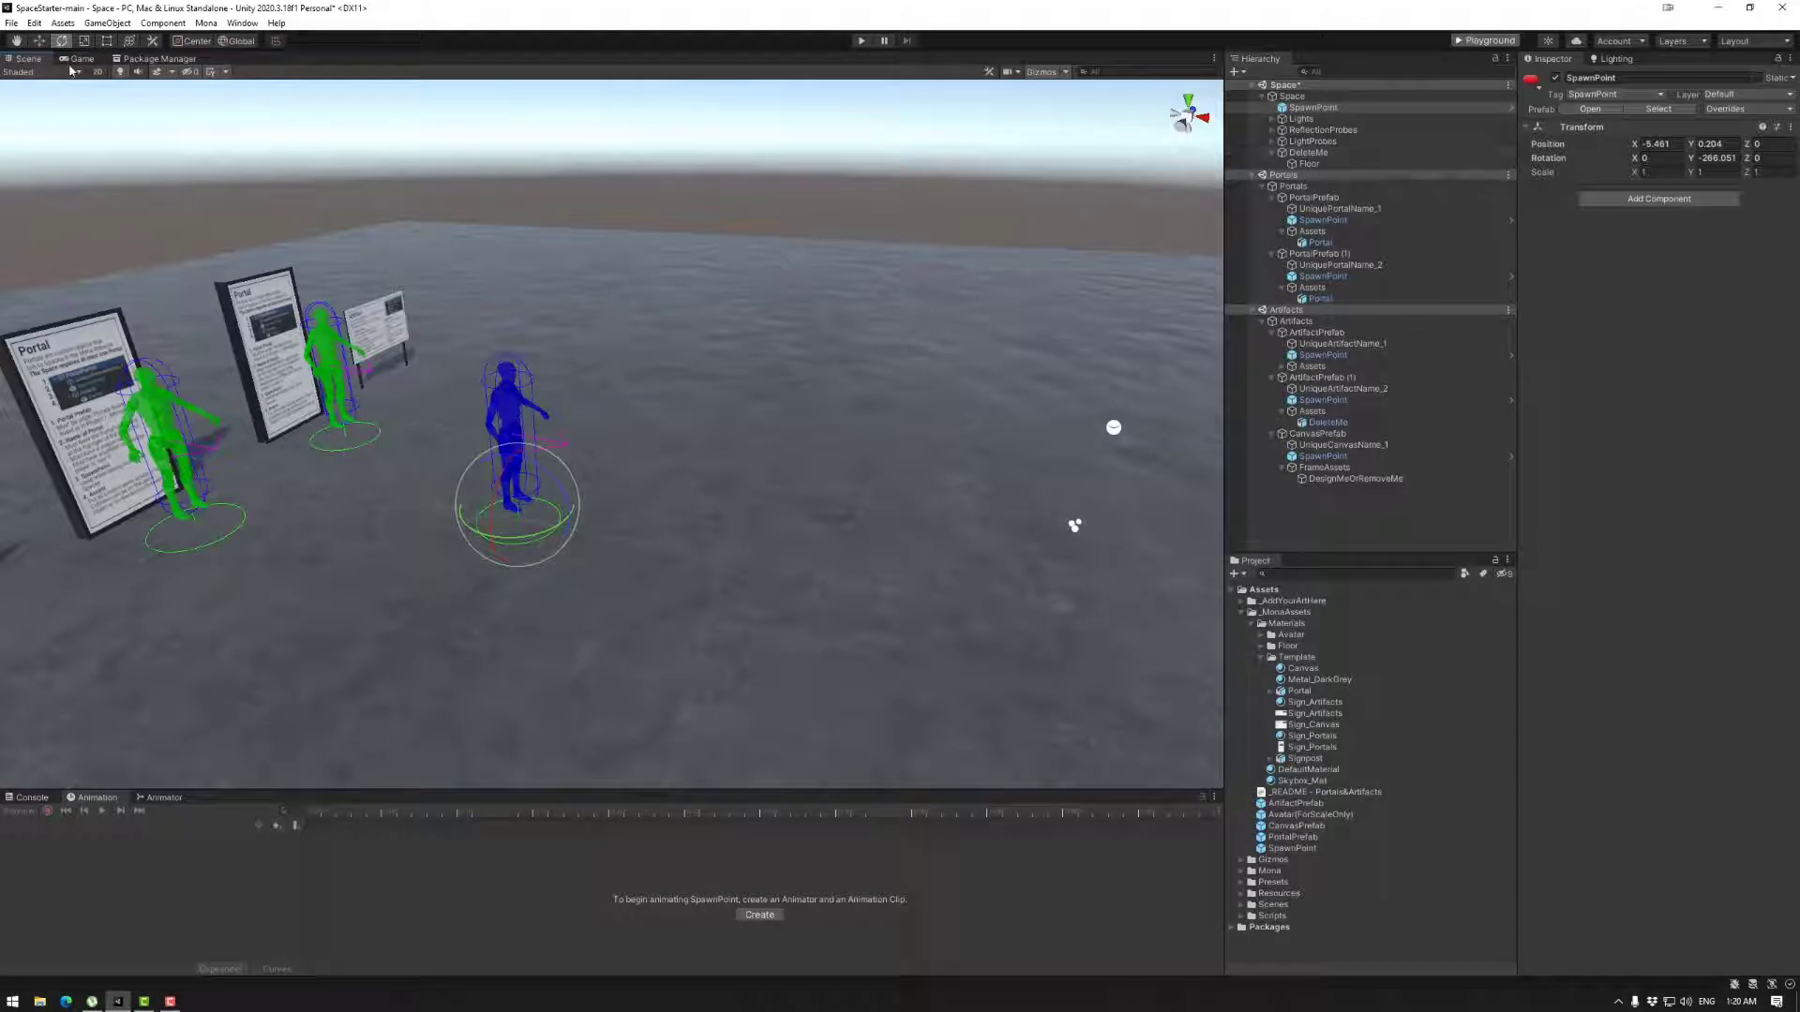
Step: Move the Space SpawnPoint in between the two portal signs and back out in front of them
{"action": "left_click", "coordinate": [39, 41]}
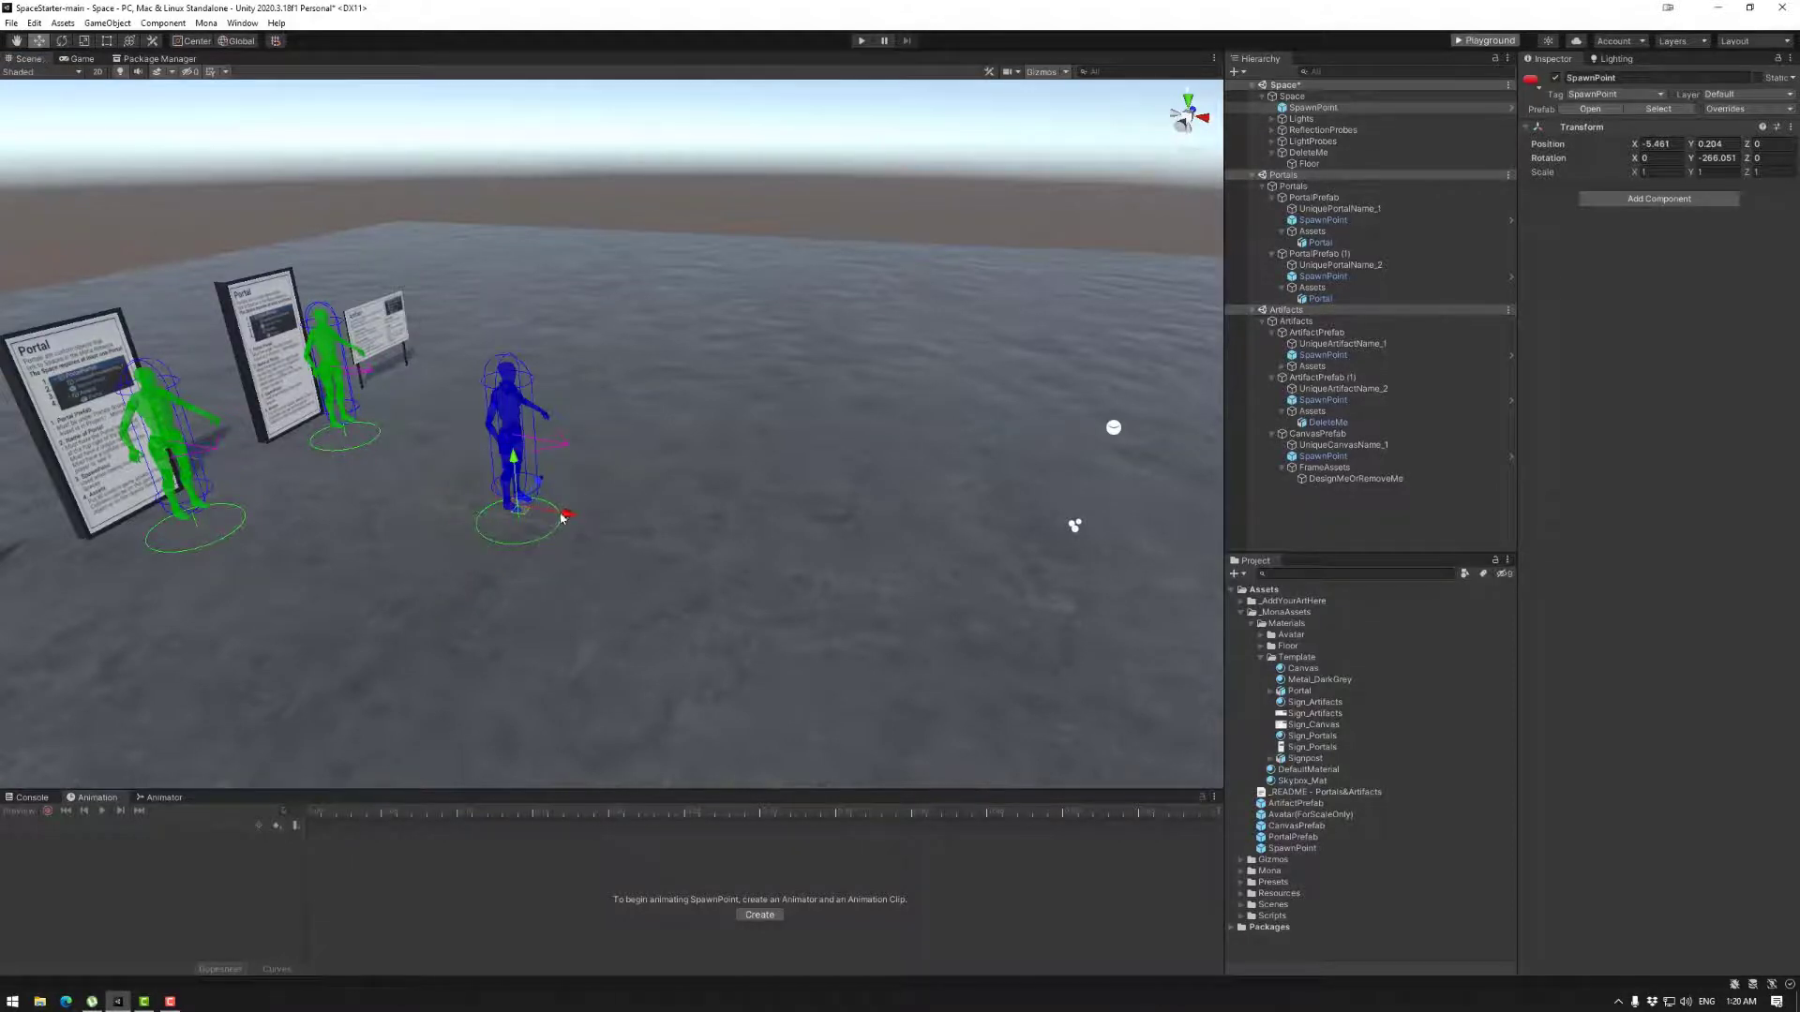
{"action": "left_click_drag", "start_coordinate": [563, 516], "coordinate": [369, 479]}
{"action": "key", "text": "f"}
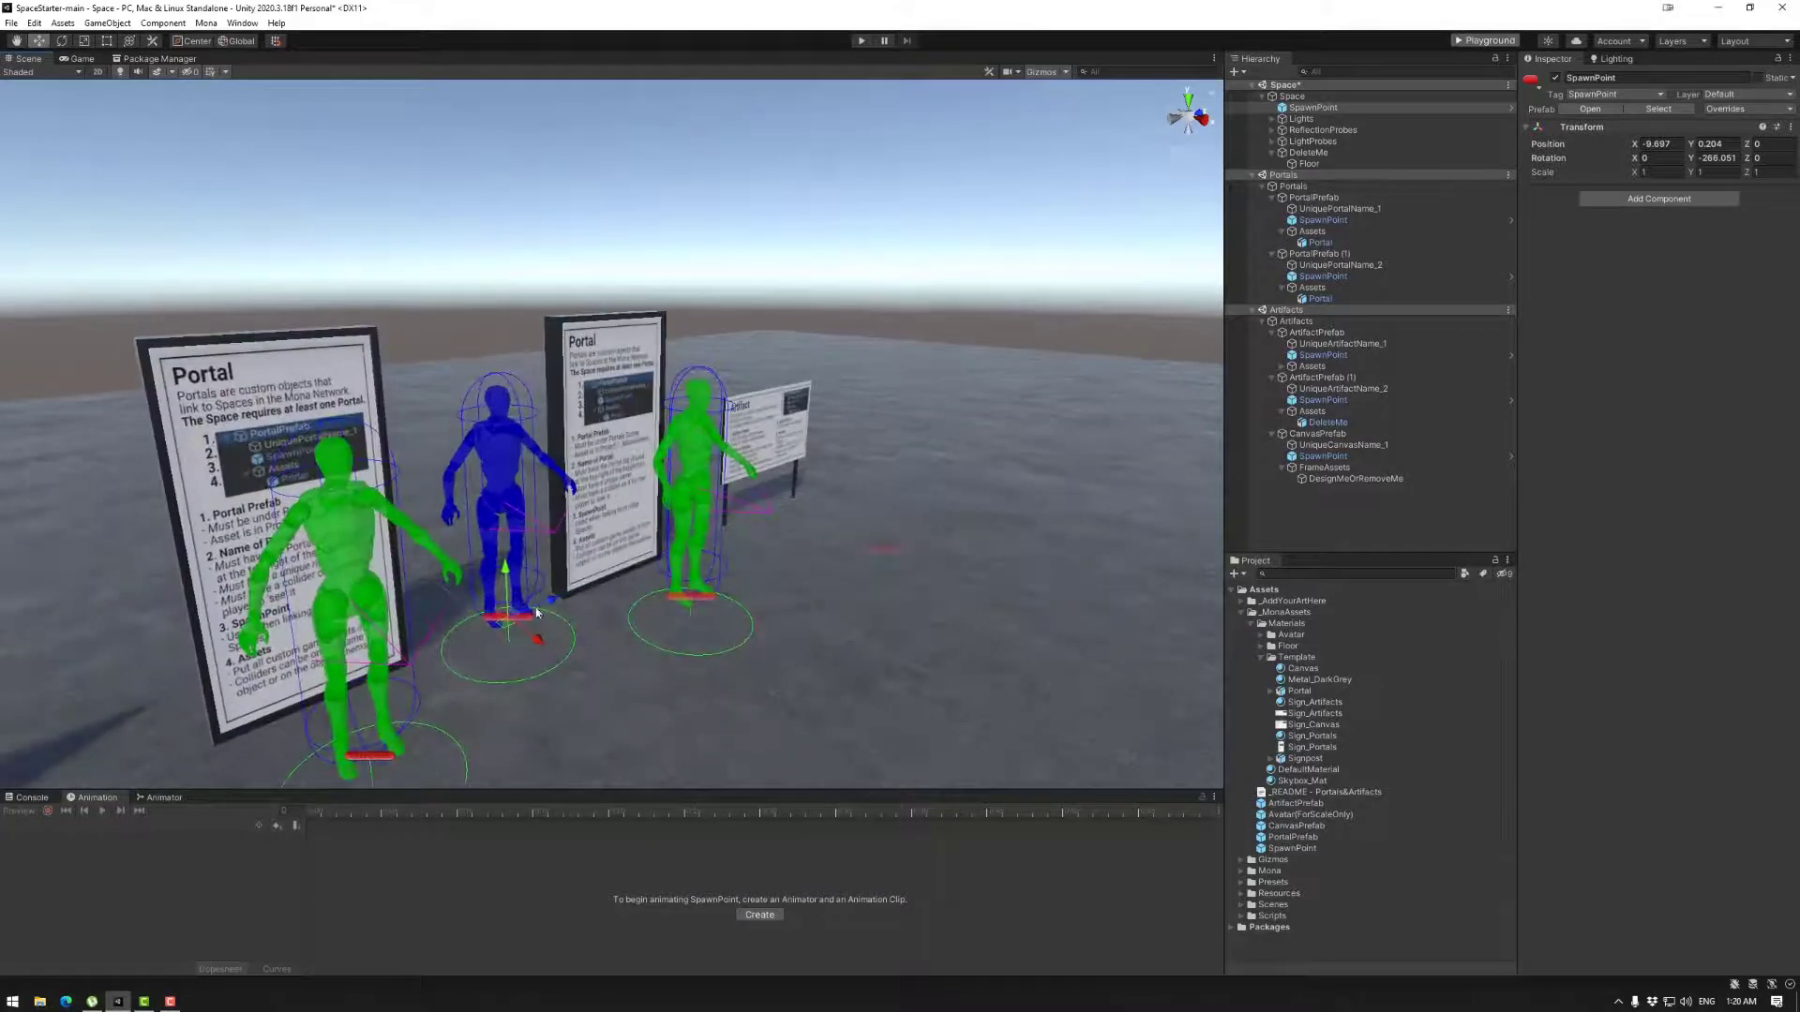
{"action": "left_click_drag", "start_coordinate": [542, 608], "coordinate": [932, 689]}
{"action": "scroll", "coordinate": [932, 689], "scroll_direction": "down", "scroll_amount": 2}
{"action": "right_click_drag", "start_coordinate": [736, 603], "coordinate": [667, 640]}
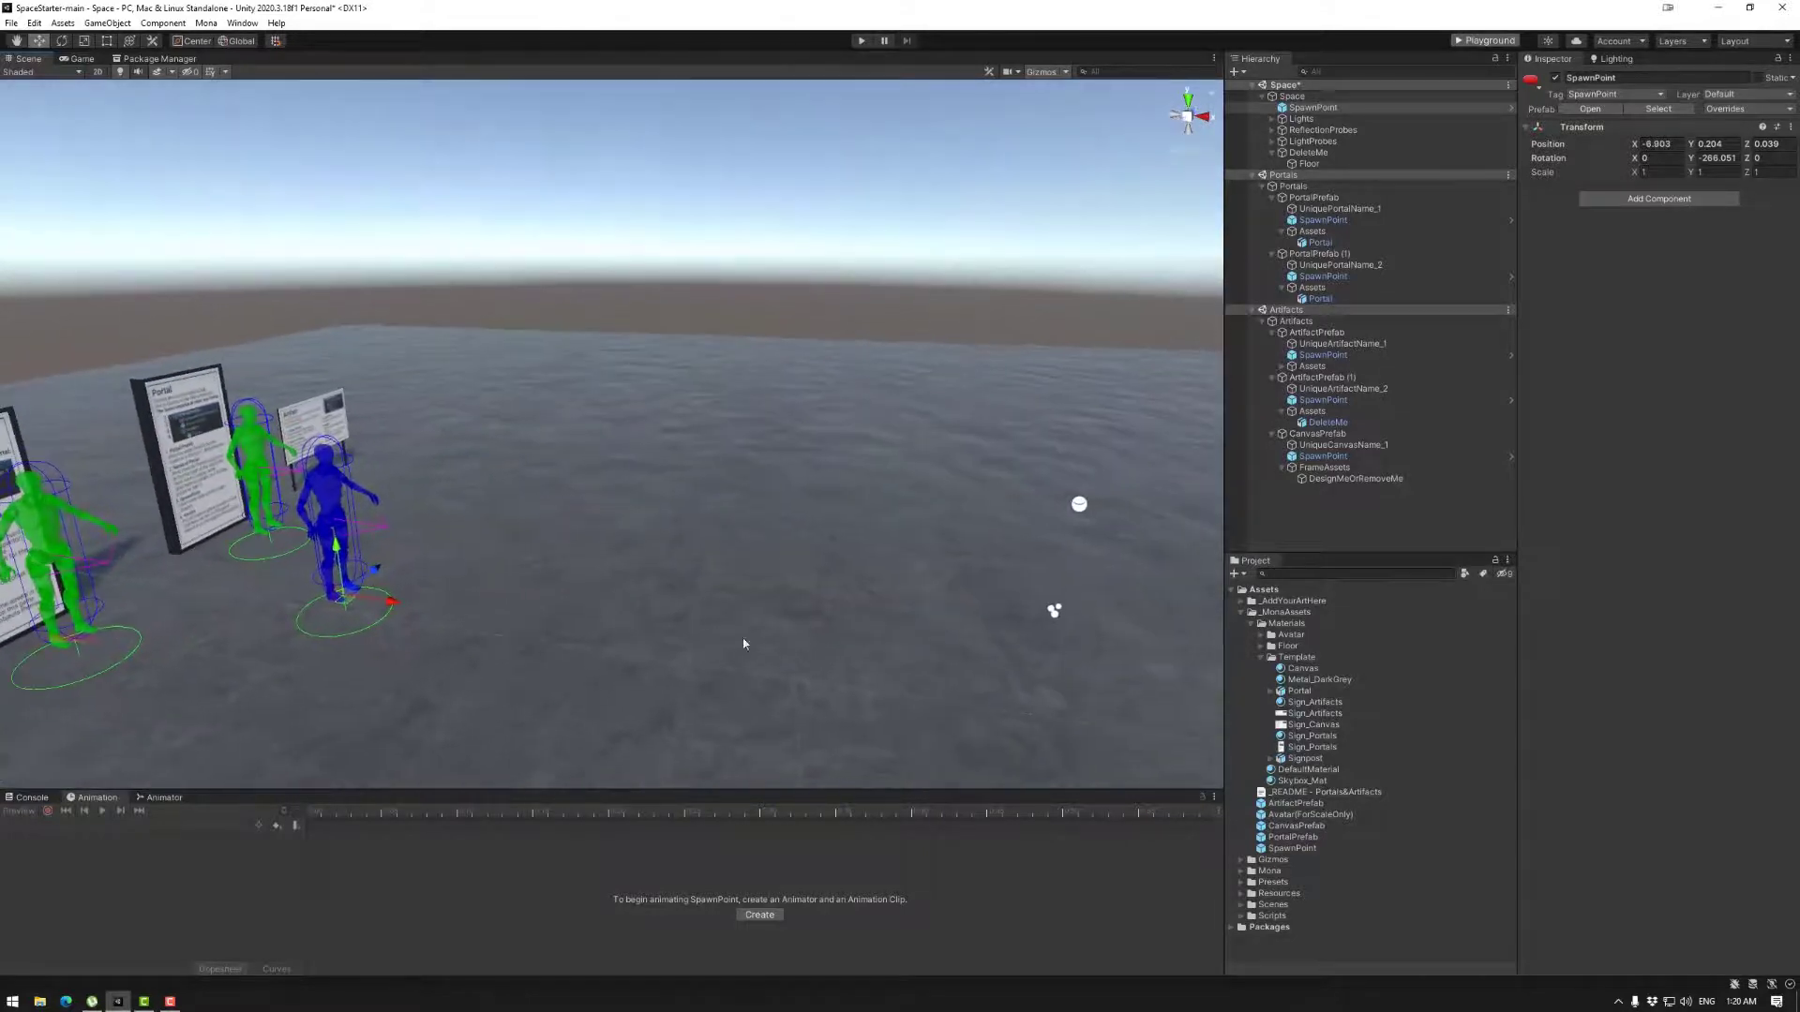
Step: Move the Space SpawnPoint away from the portals to about X -1.02 and rotate it around Y to about -88 degrees
{"action": "left_click_drag", "start_coordinate": [393, 613], "coordinate": [660, 679]}
{"action": "key", "text": "e"}
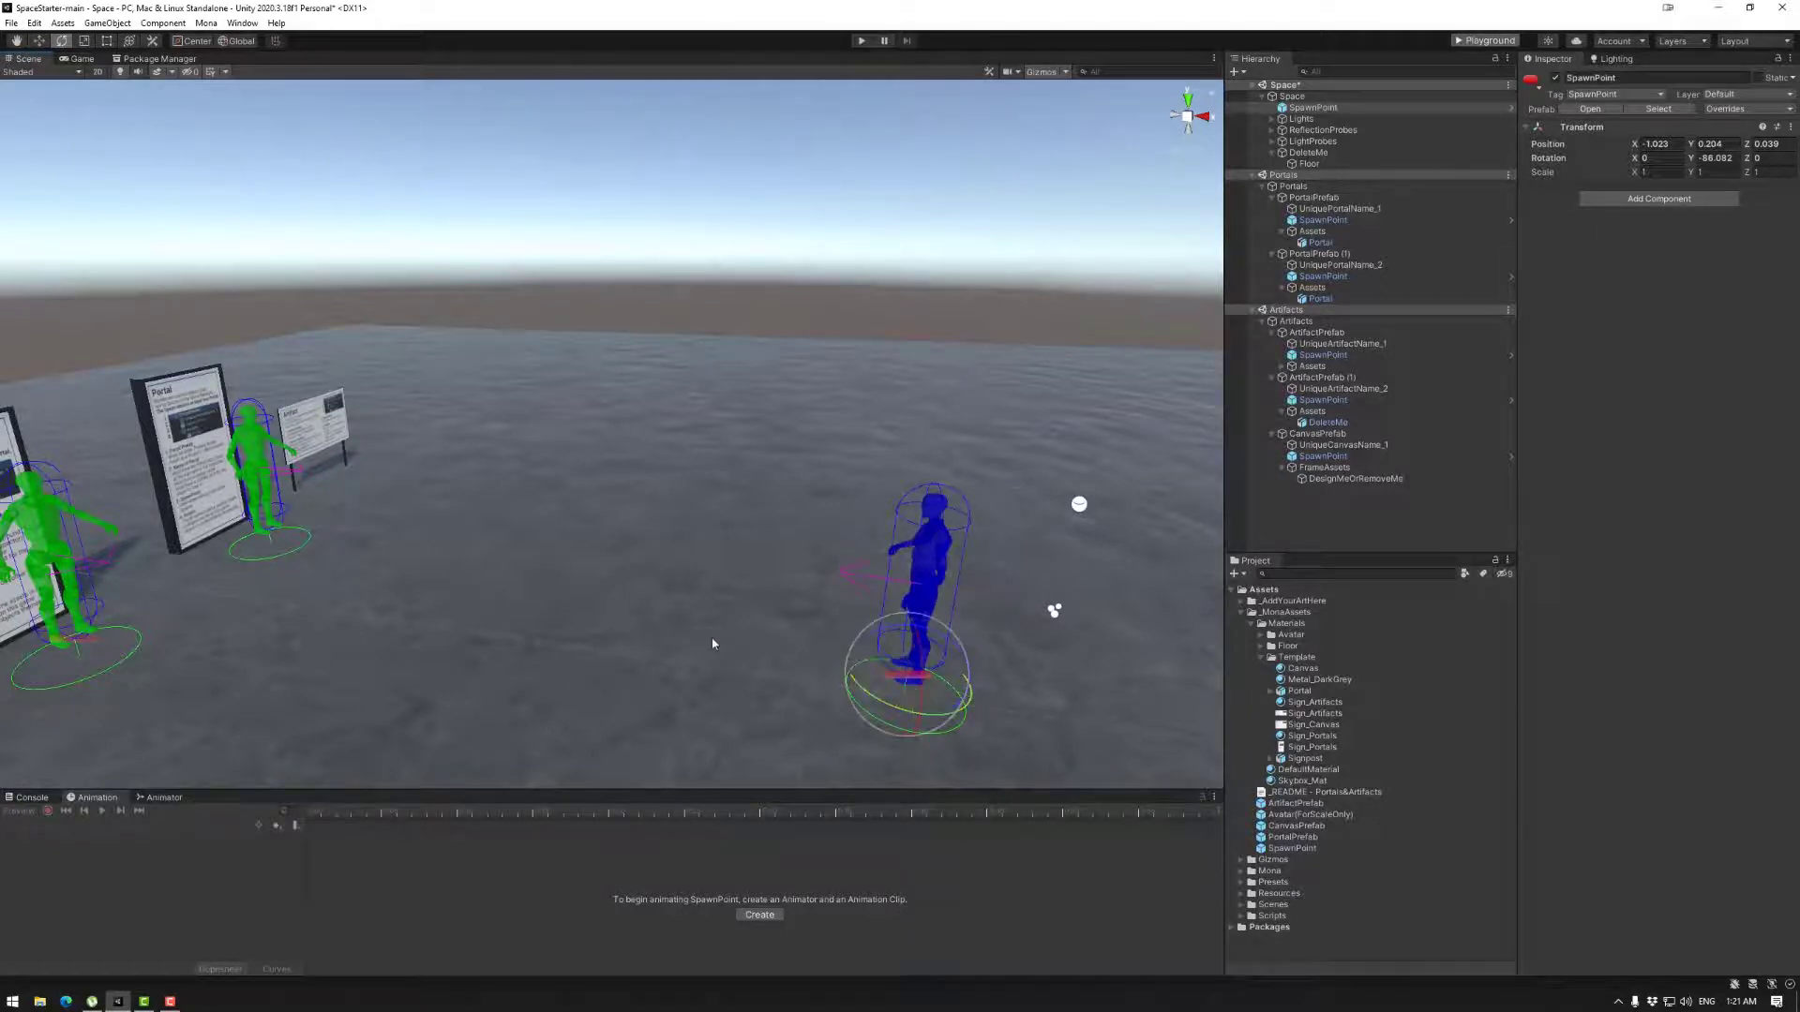
{"action": "right_click_drag", "start_coordinate": [699, 642], "coordinate": [818, 647]}
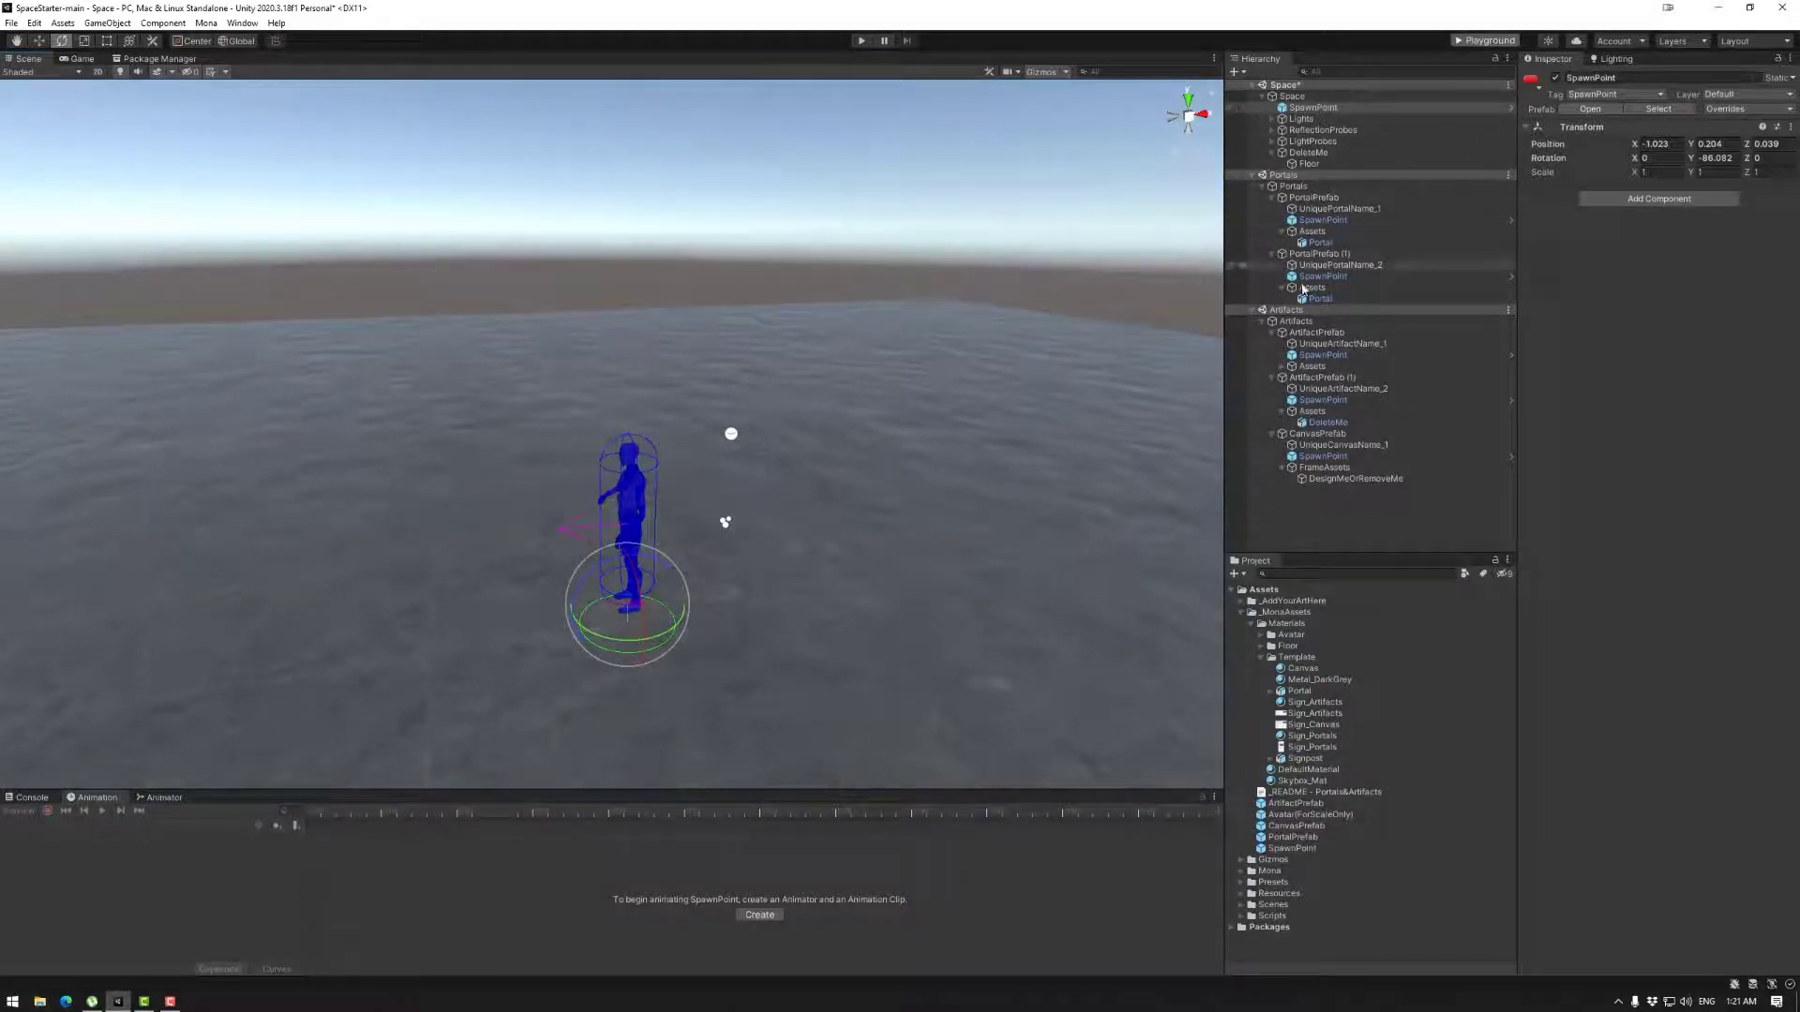
Step: Collapse the Materials folder inside _MonaAssets and select the SpawnPoint prefab asset
{"action": "left_click", "coordinate": [1253, 623]}
{"action": "left_click", "coordinate": [1267, 613]}
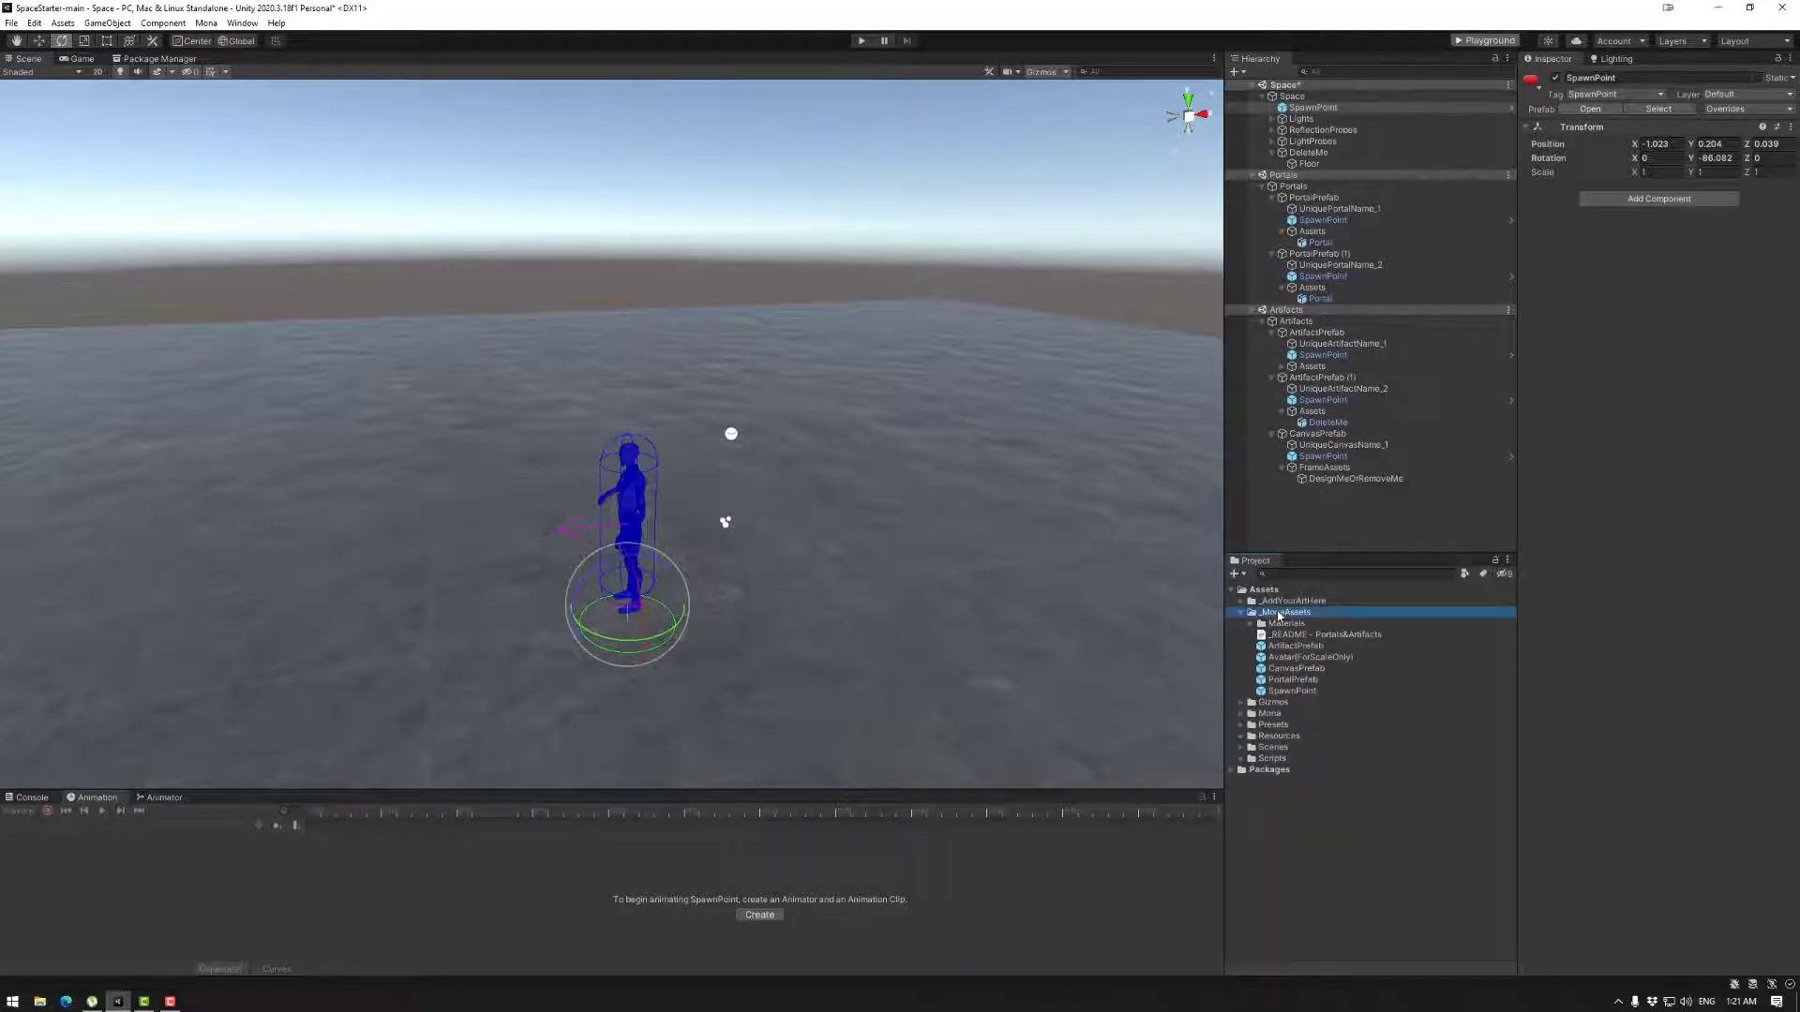
{"action": "left_click", "coordinate": [1280, 694]}
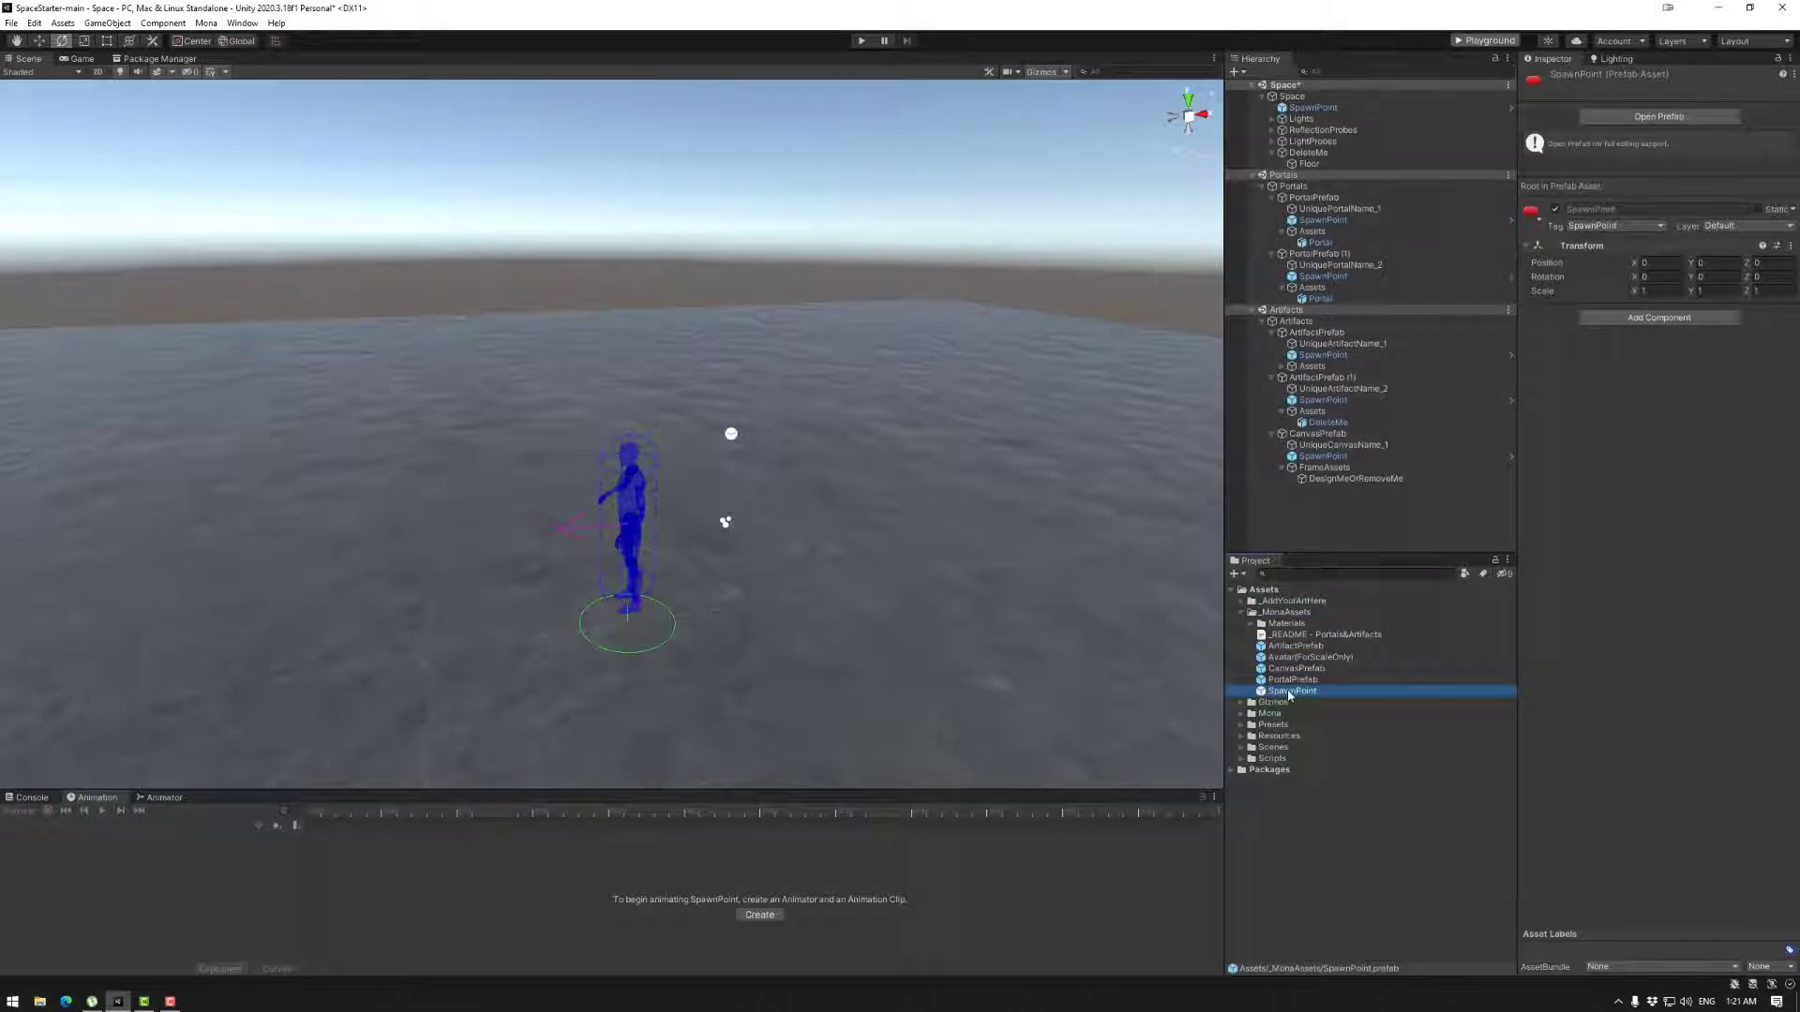
Step: Try placing another SpawnPoint prefab on the floor of the scene
{"action": "left_click_drag", "start_coordinate": [1290, 694], "coordinate": [985, 692]}
{"action": "left_click_drag", "start_coordinate": [813, 660], "coordinate": [884, 692]}
{"action": "right_click_drag", "start_coordinate": [883, 692], "coordinate": [669, 583]}
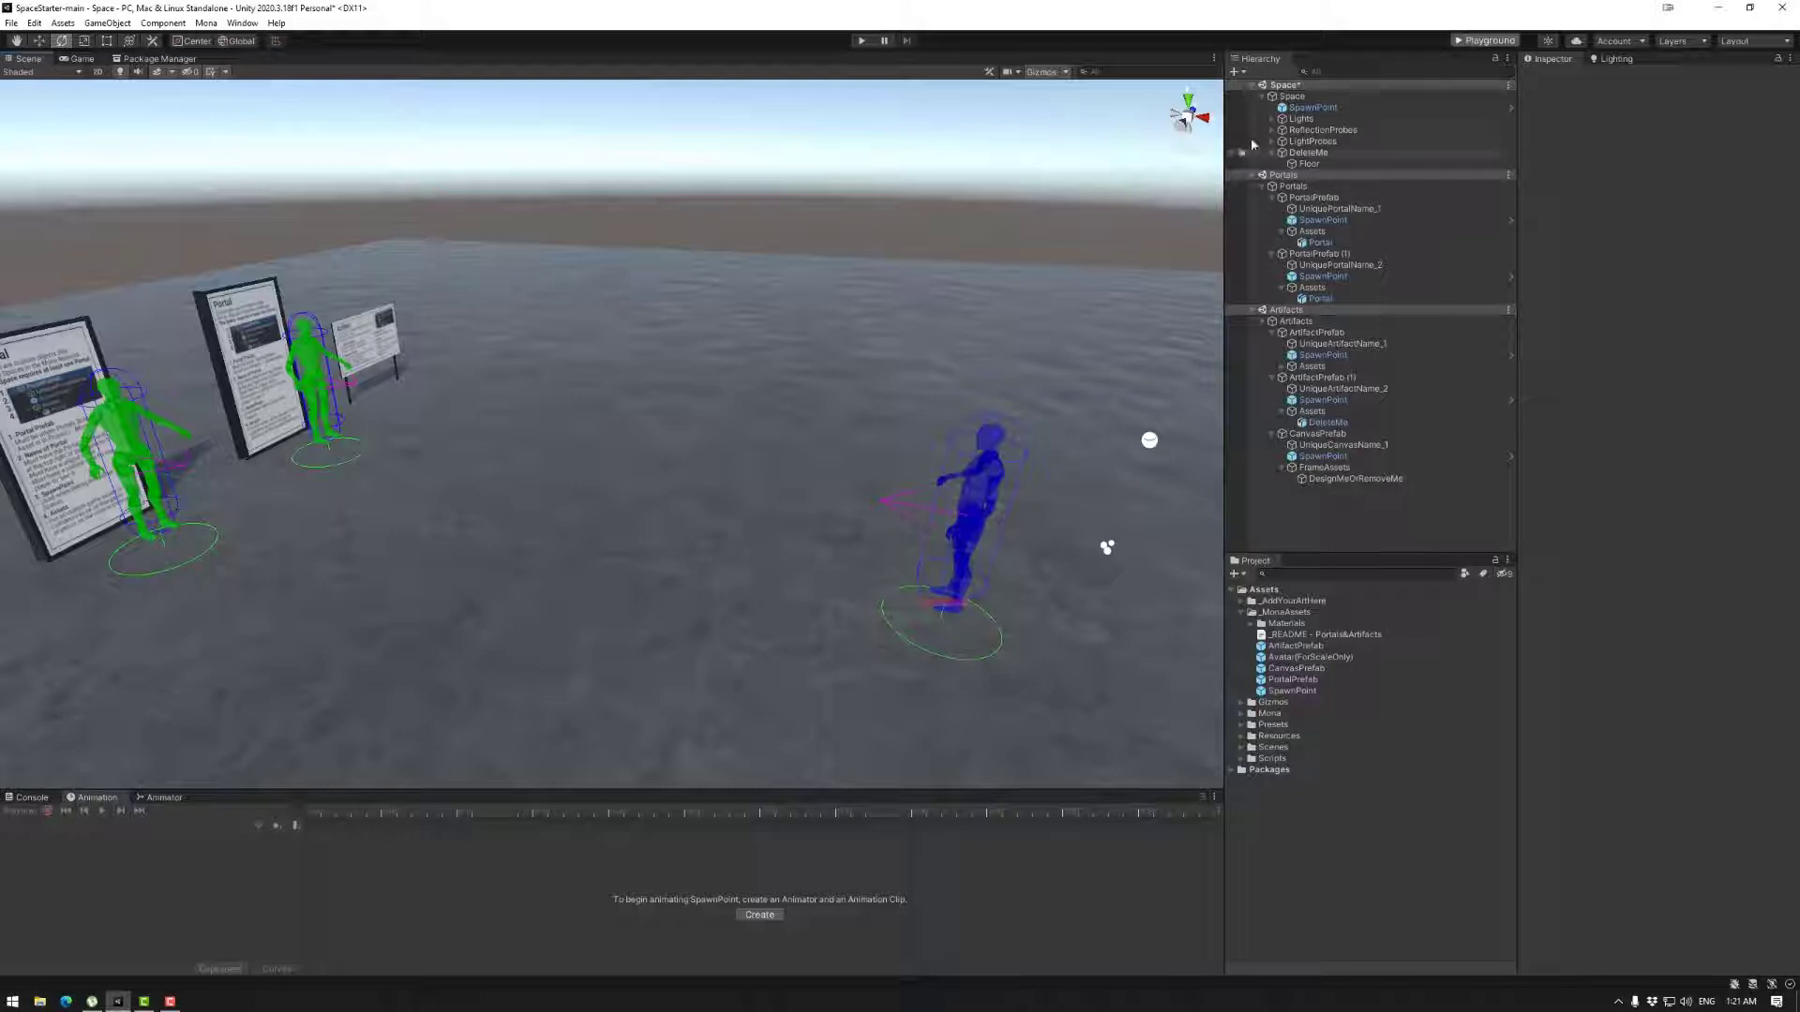
Step: Examine the portal signs together with the Portals object, its first PortalPrefab and the Portal asset inside it
{"action": "right_click_drag", "start_coordinate": [881, 510], "coordinate": [740, 492]}
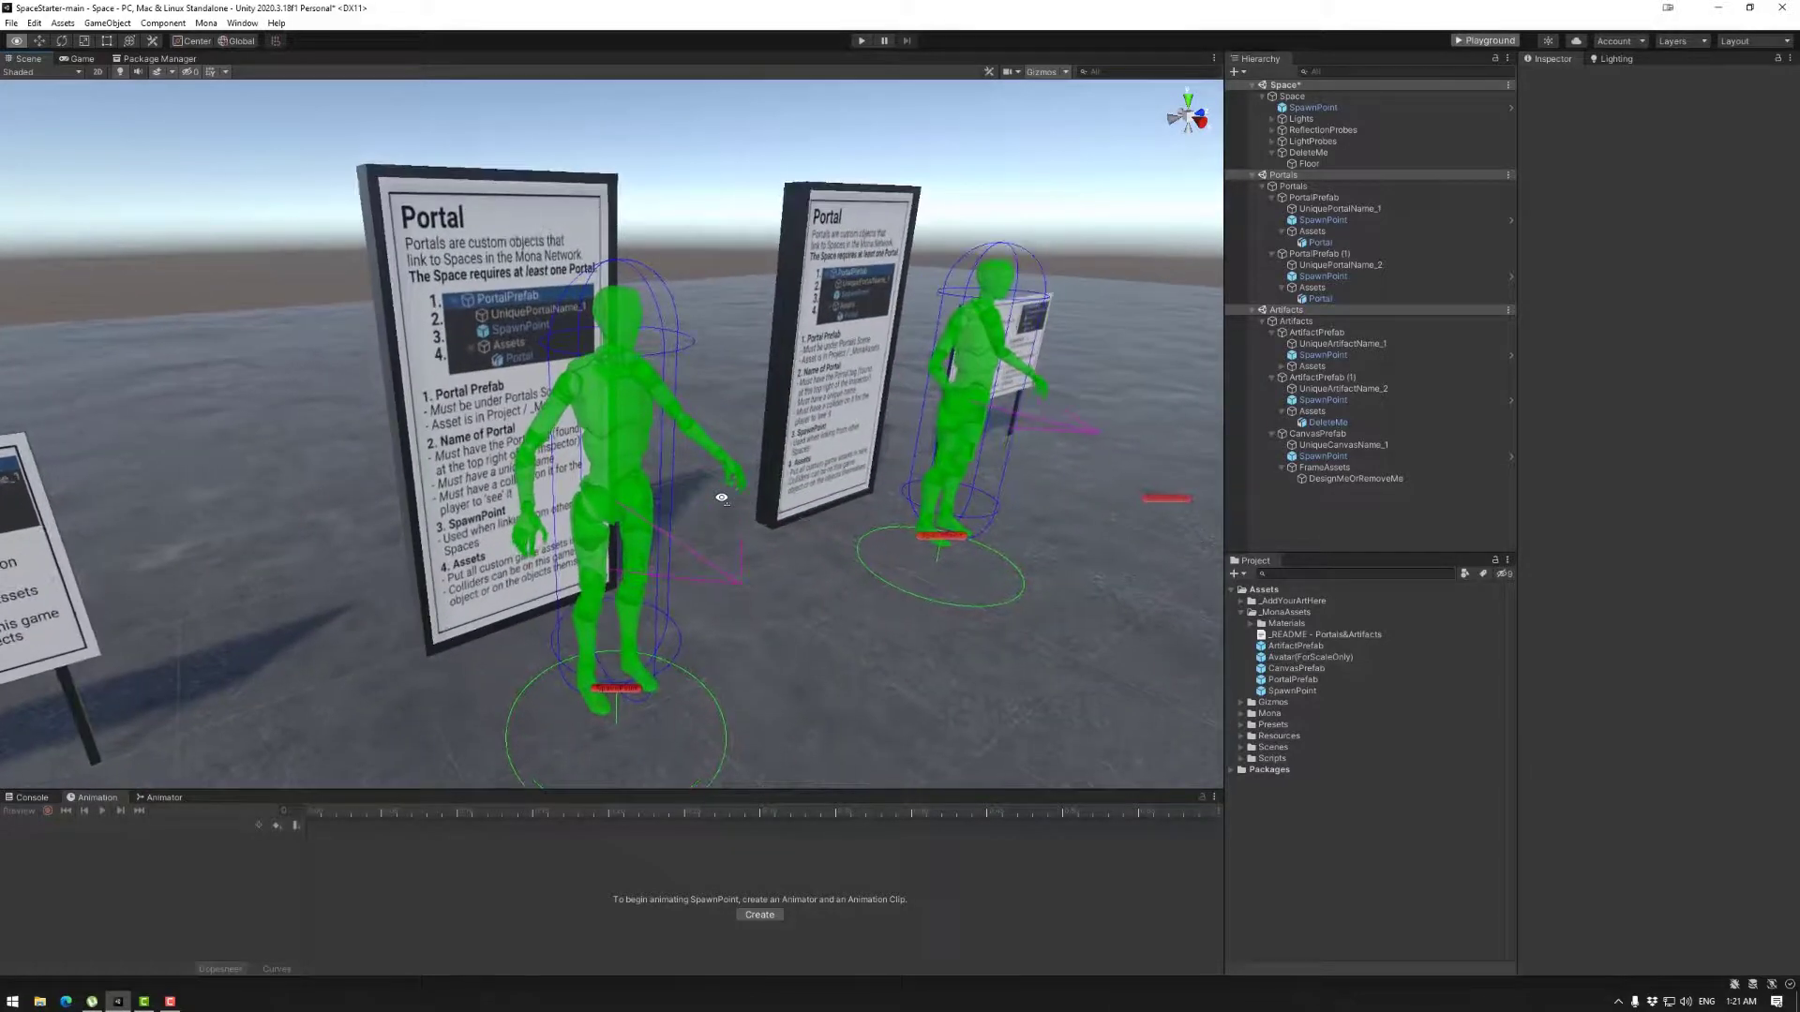
{"action": "key", "text": "e"}
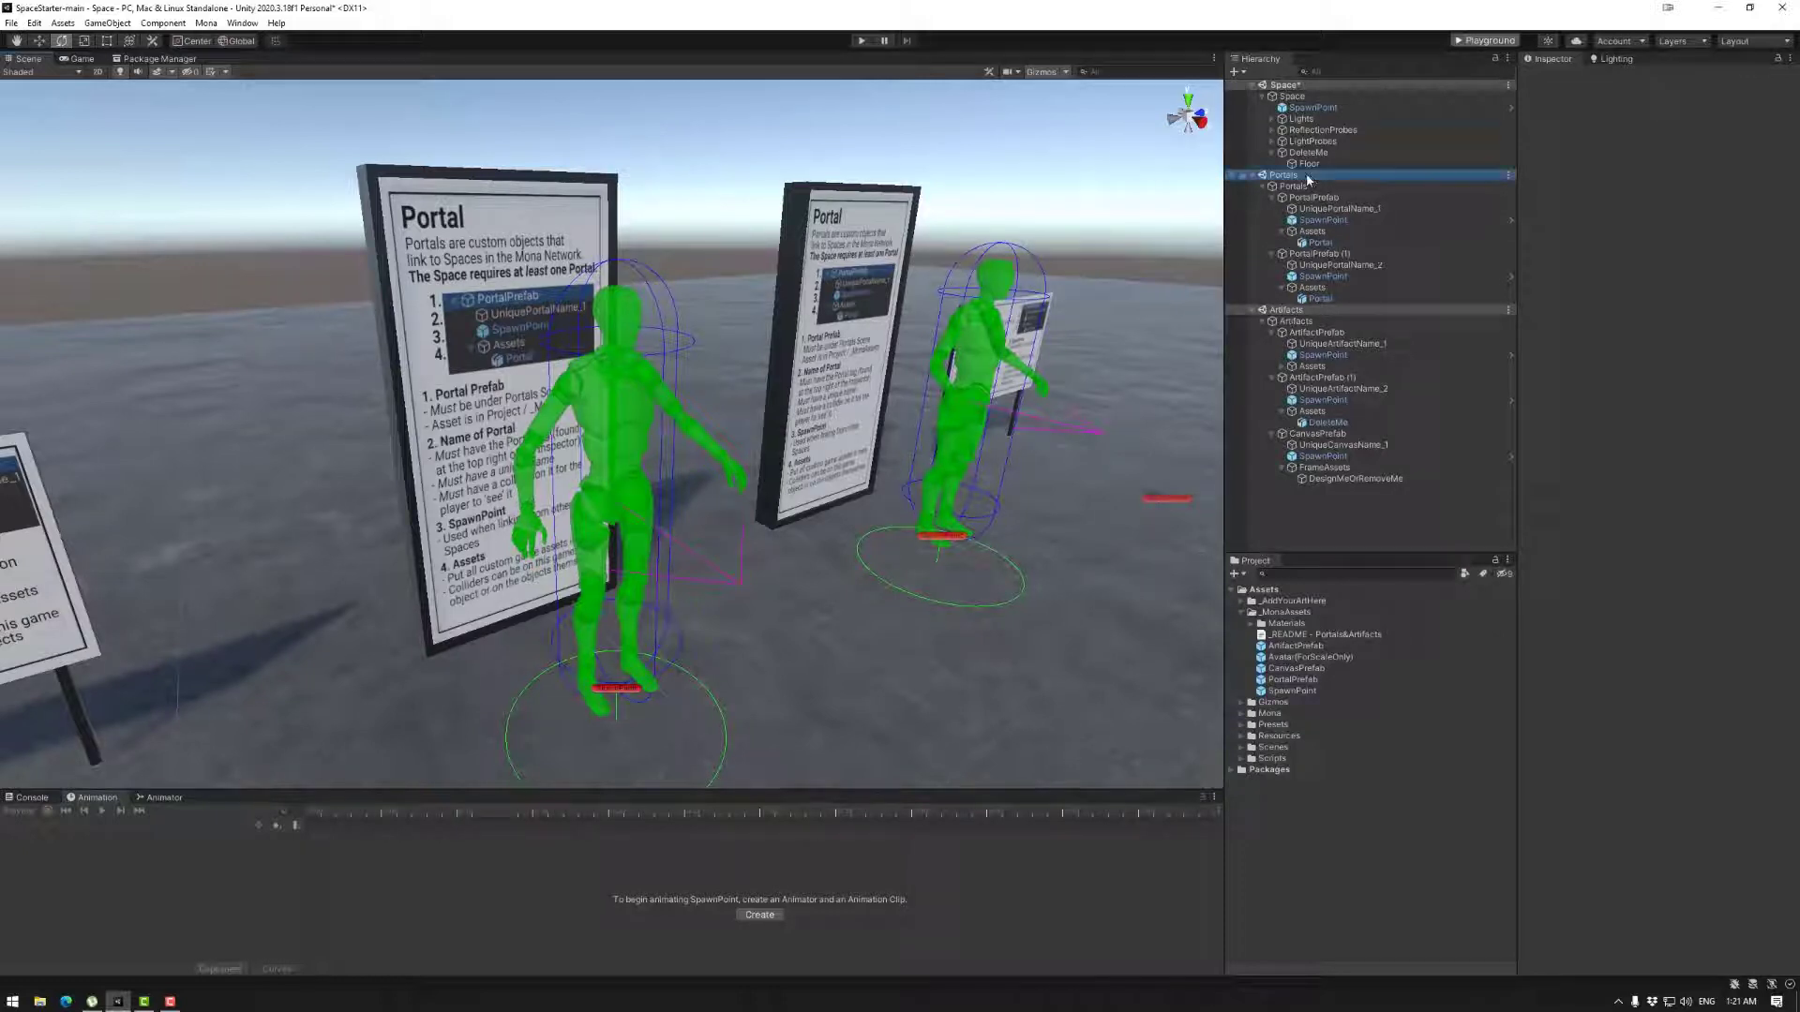
{"action": "left_click", "coordinate": [1303, 186]}
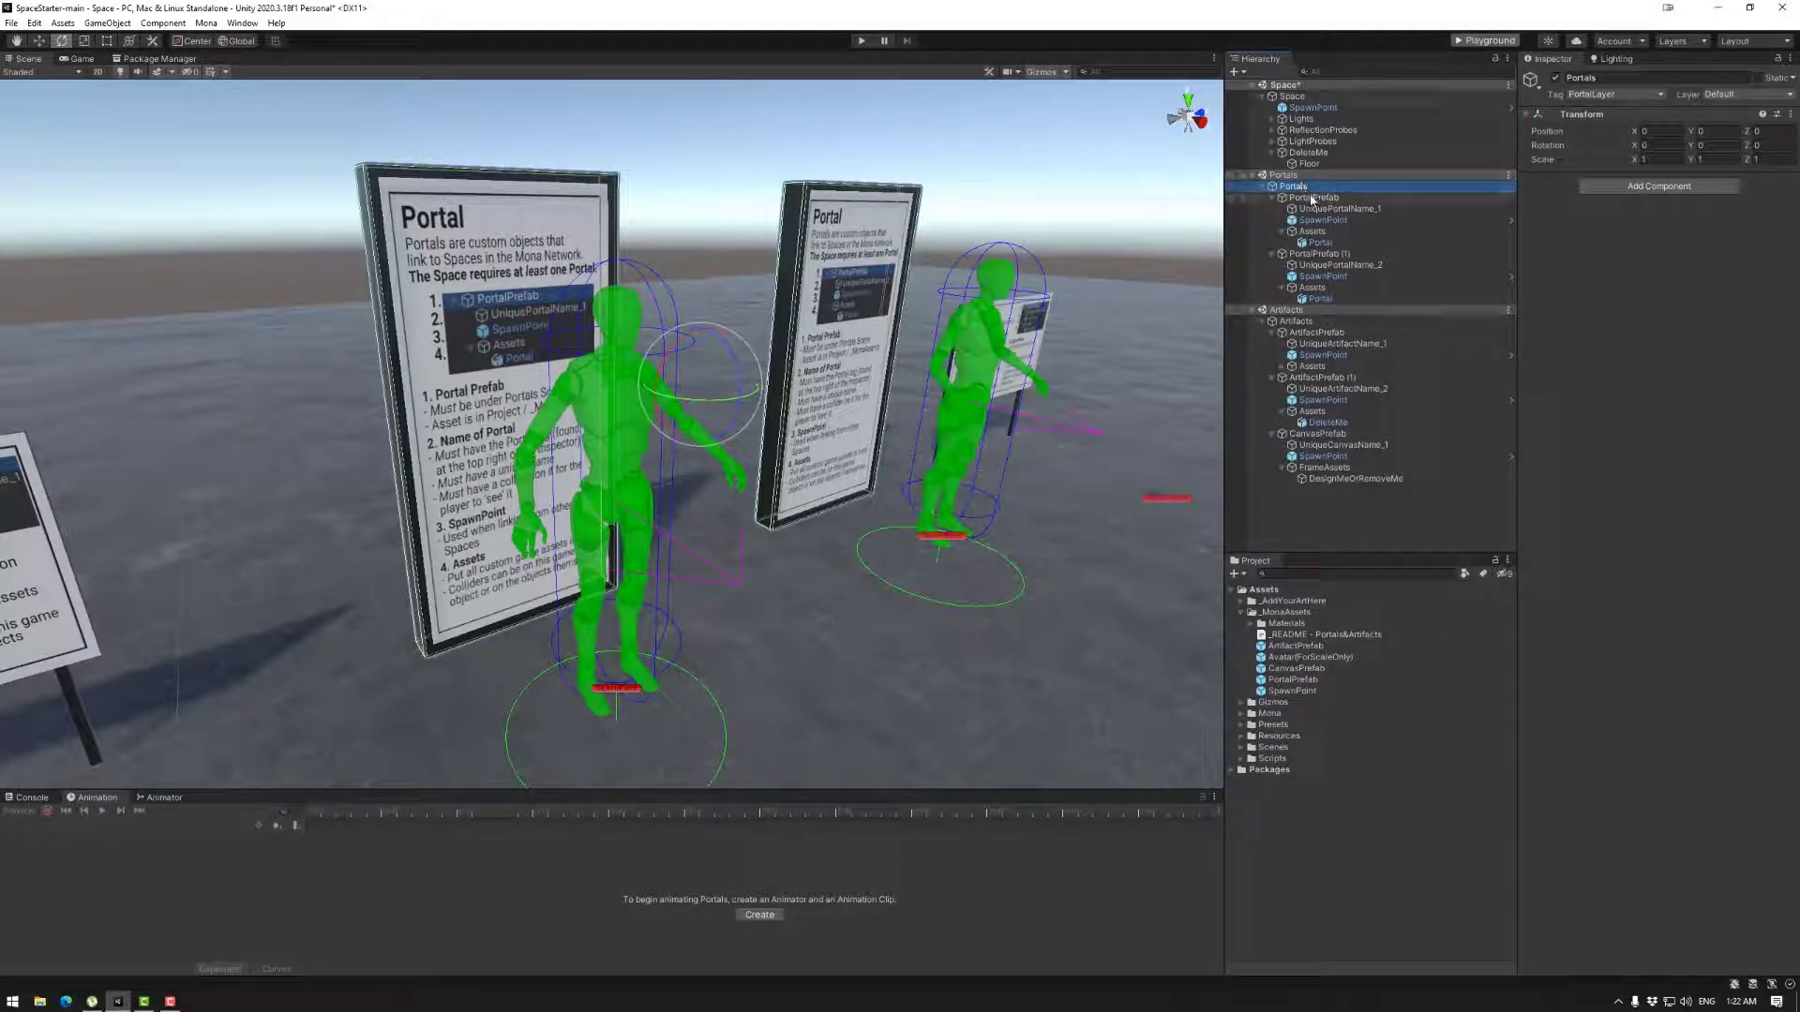
{"action": "left_click", "coordinate": [1312, 198]}
{"action": "left_click", "coordinate": [1305, 244]}
Step: Inspect UniquePortalName_1 in the first PortalPrefab and open its name for editing, keeping the name as it is
{"action": "left_click", "coordinate": [1309, 200]}
{"action": "left_click", "coordinate": [1313, 199]}
{"action": "left_click", "coordinate": [1315, 209]}
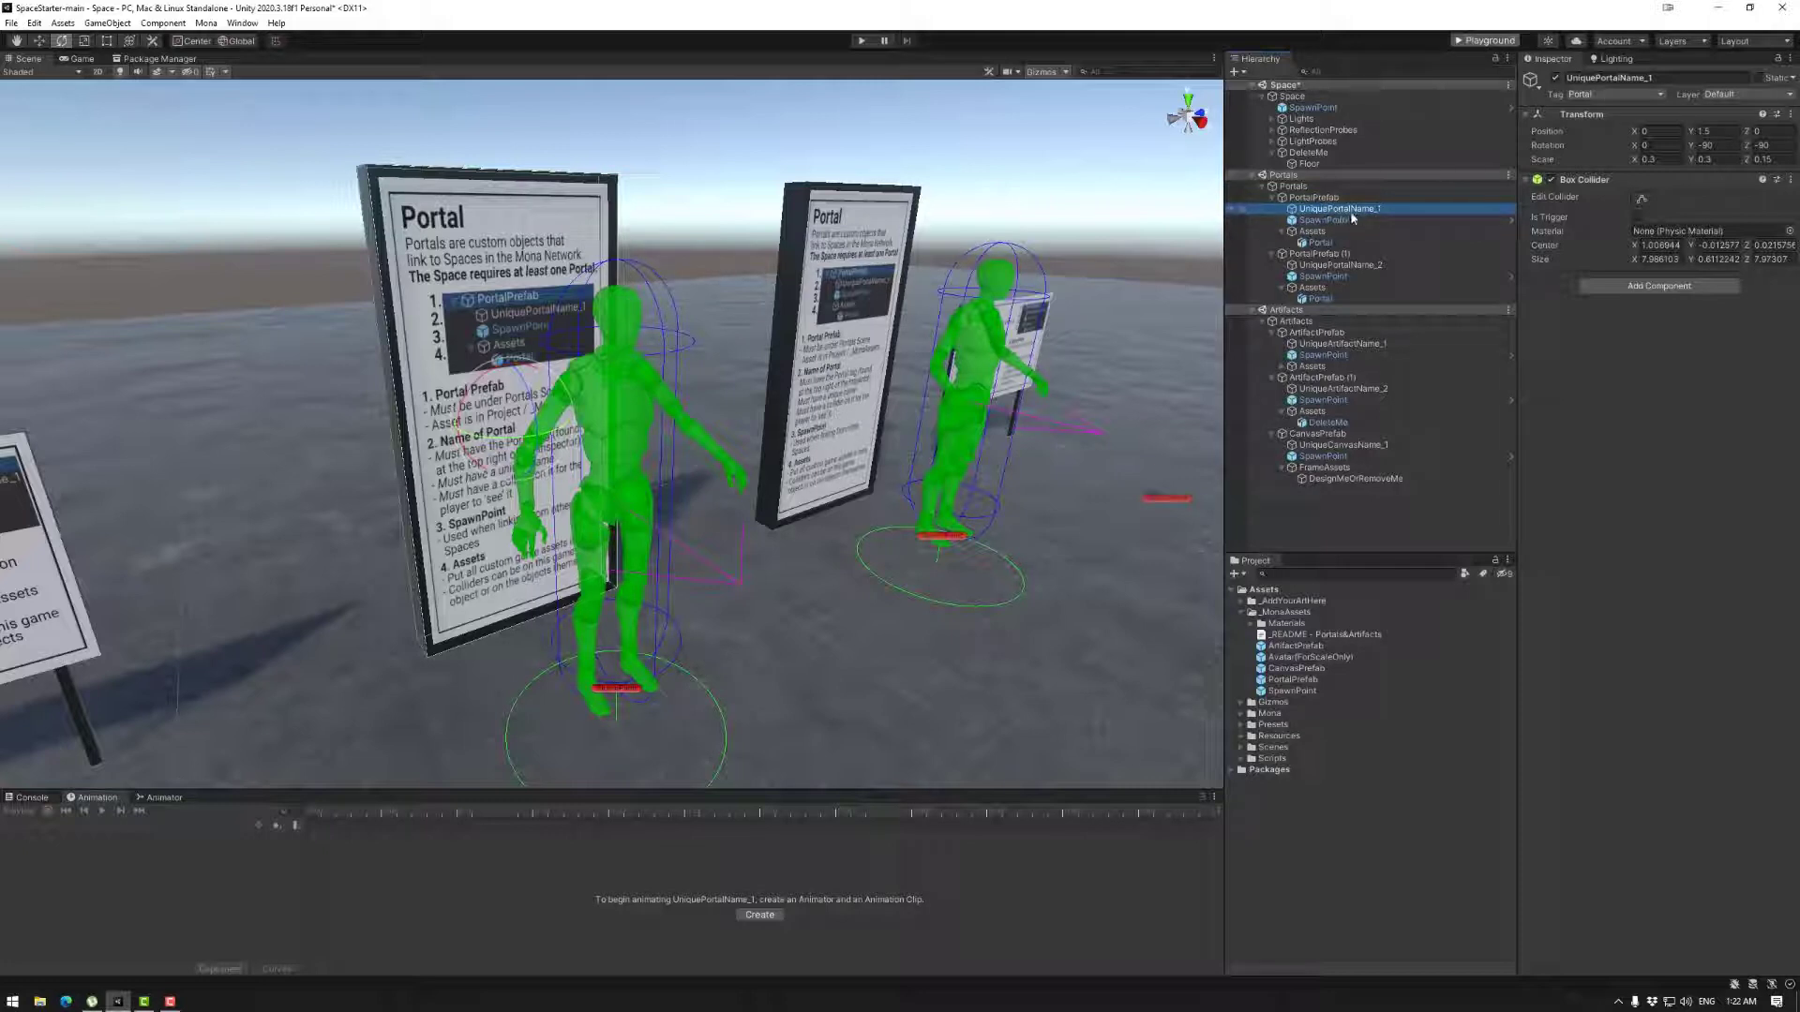
{"action": "key", "text": "F2"}
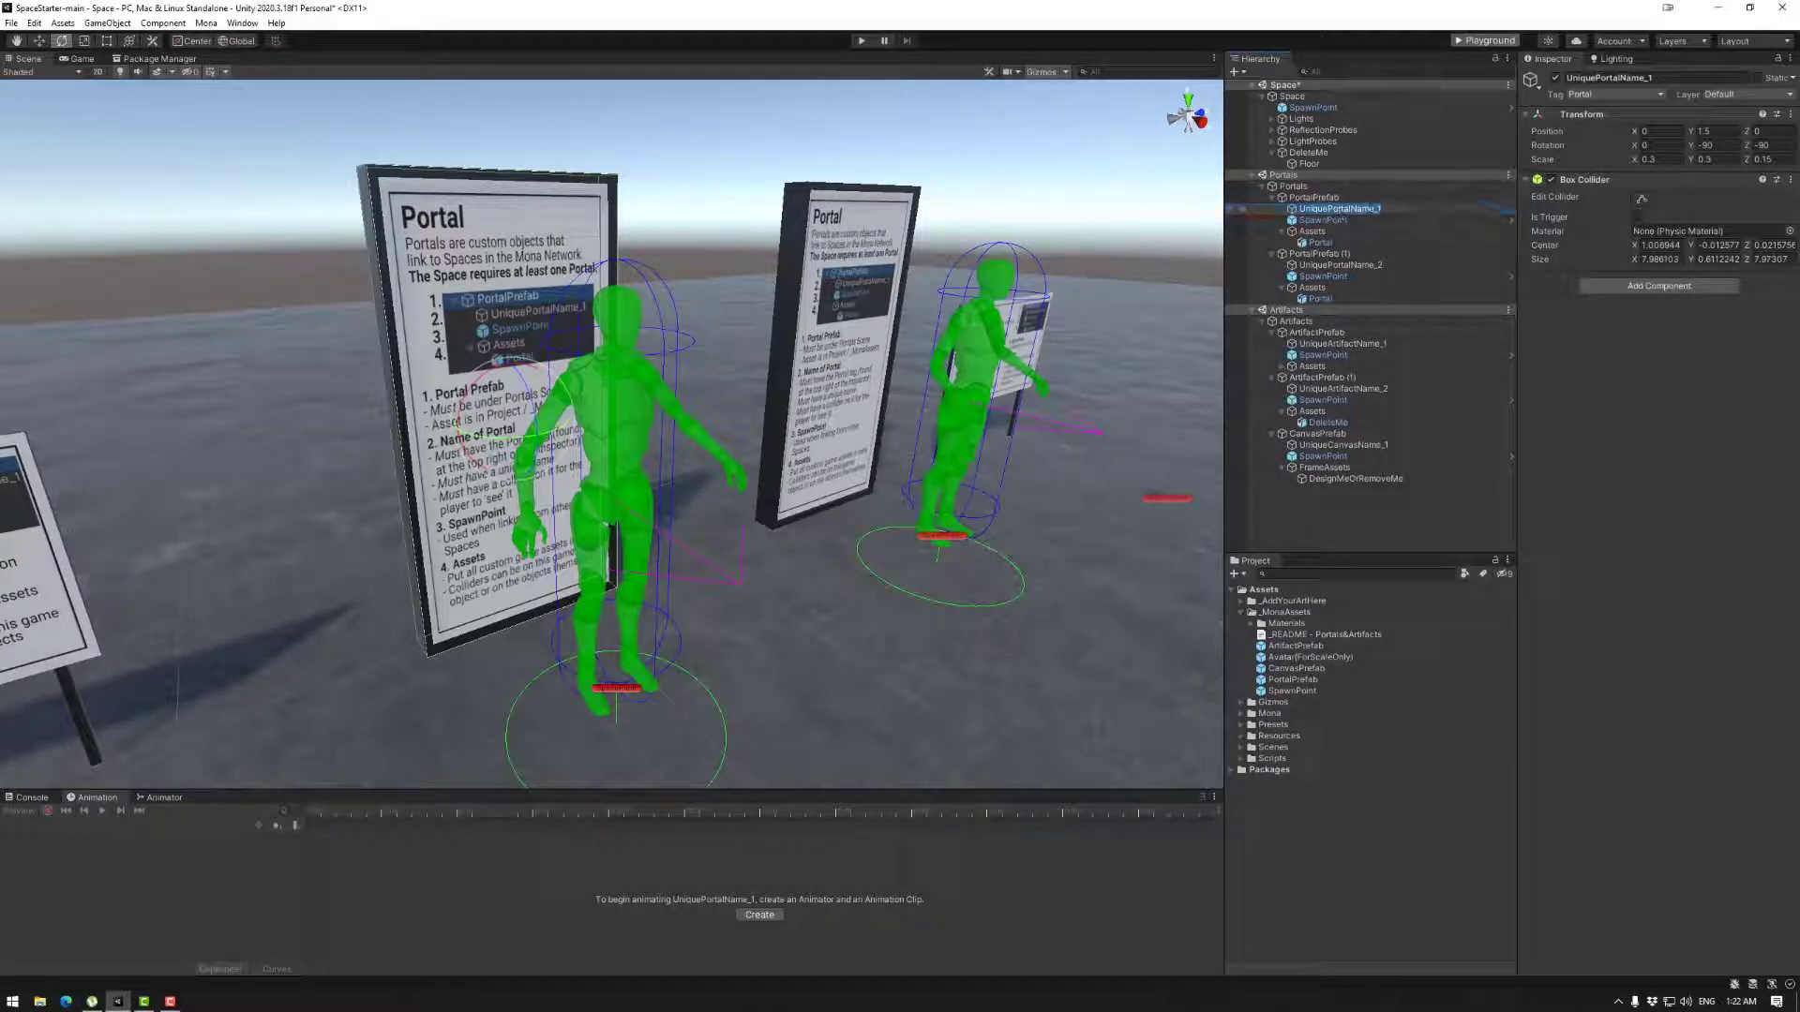
{"action": "key", "text": "Return"}
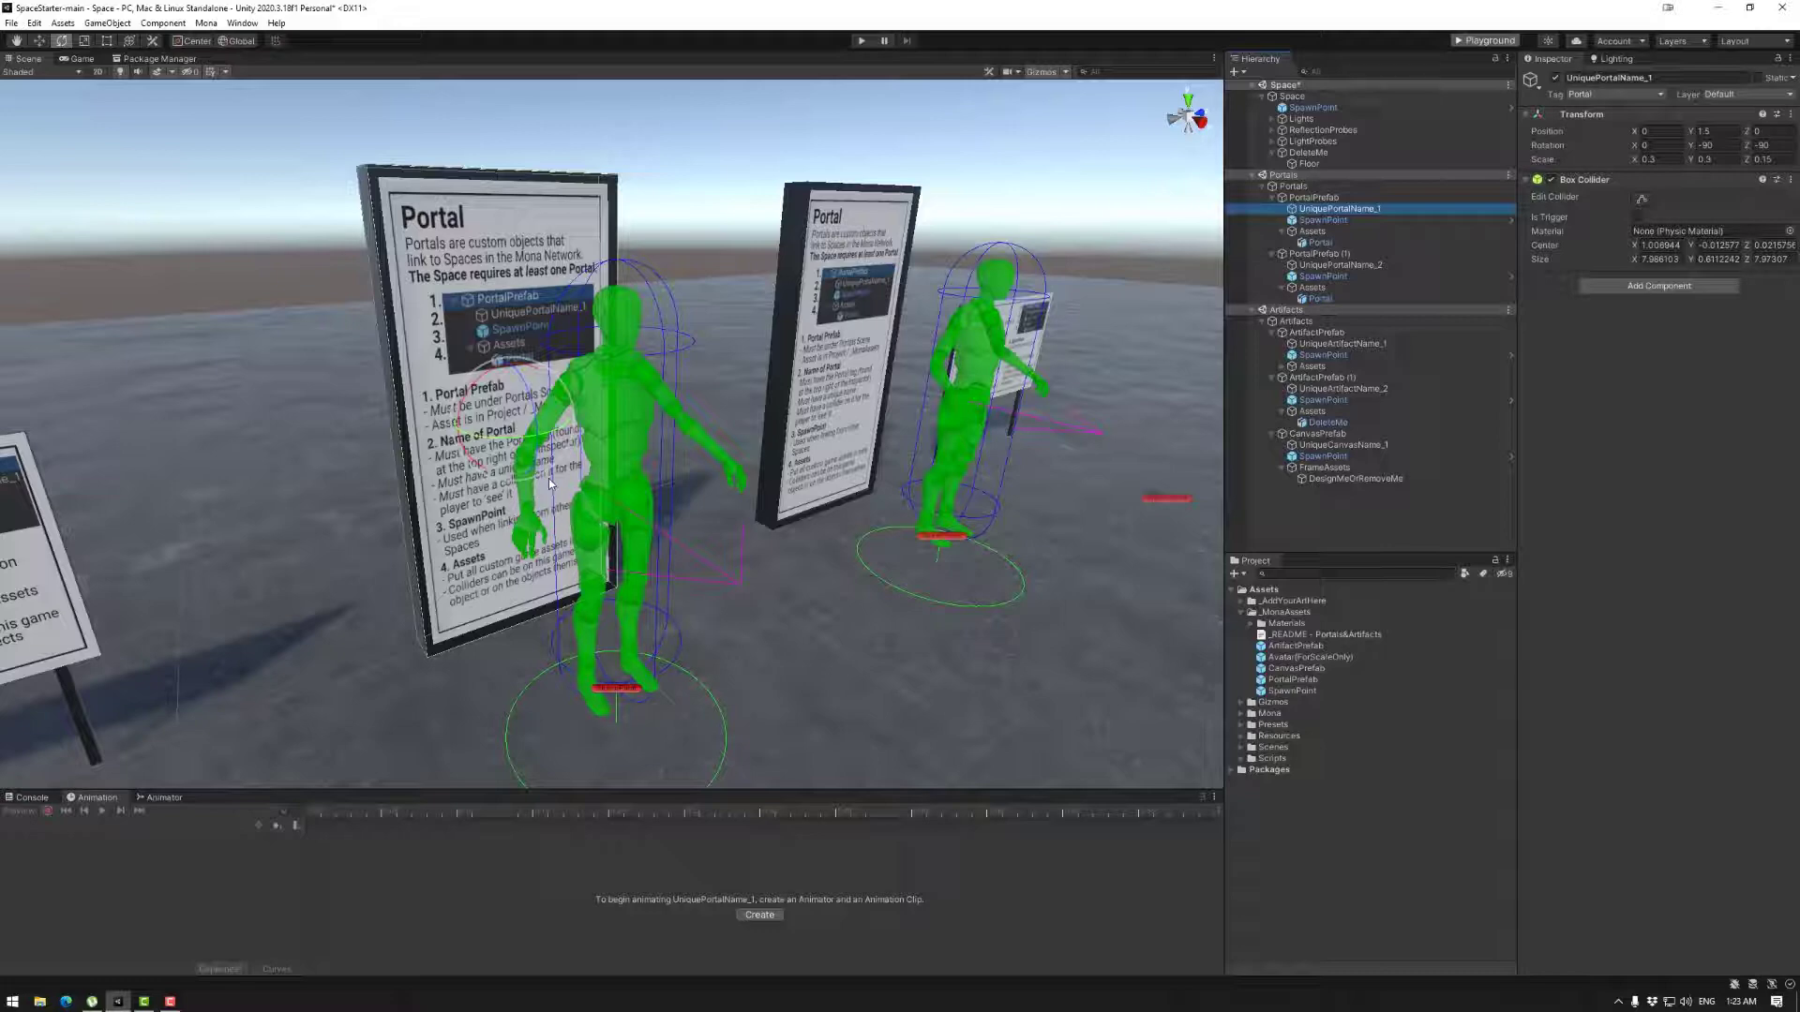
Step: Inspect the SpawnPoint of the first PortalPrefab, viewing its avatar in front of the portal sign
{"action": "left_click", "coordinate": [615, 581]}
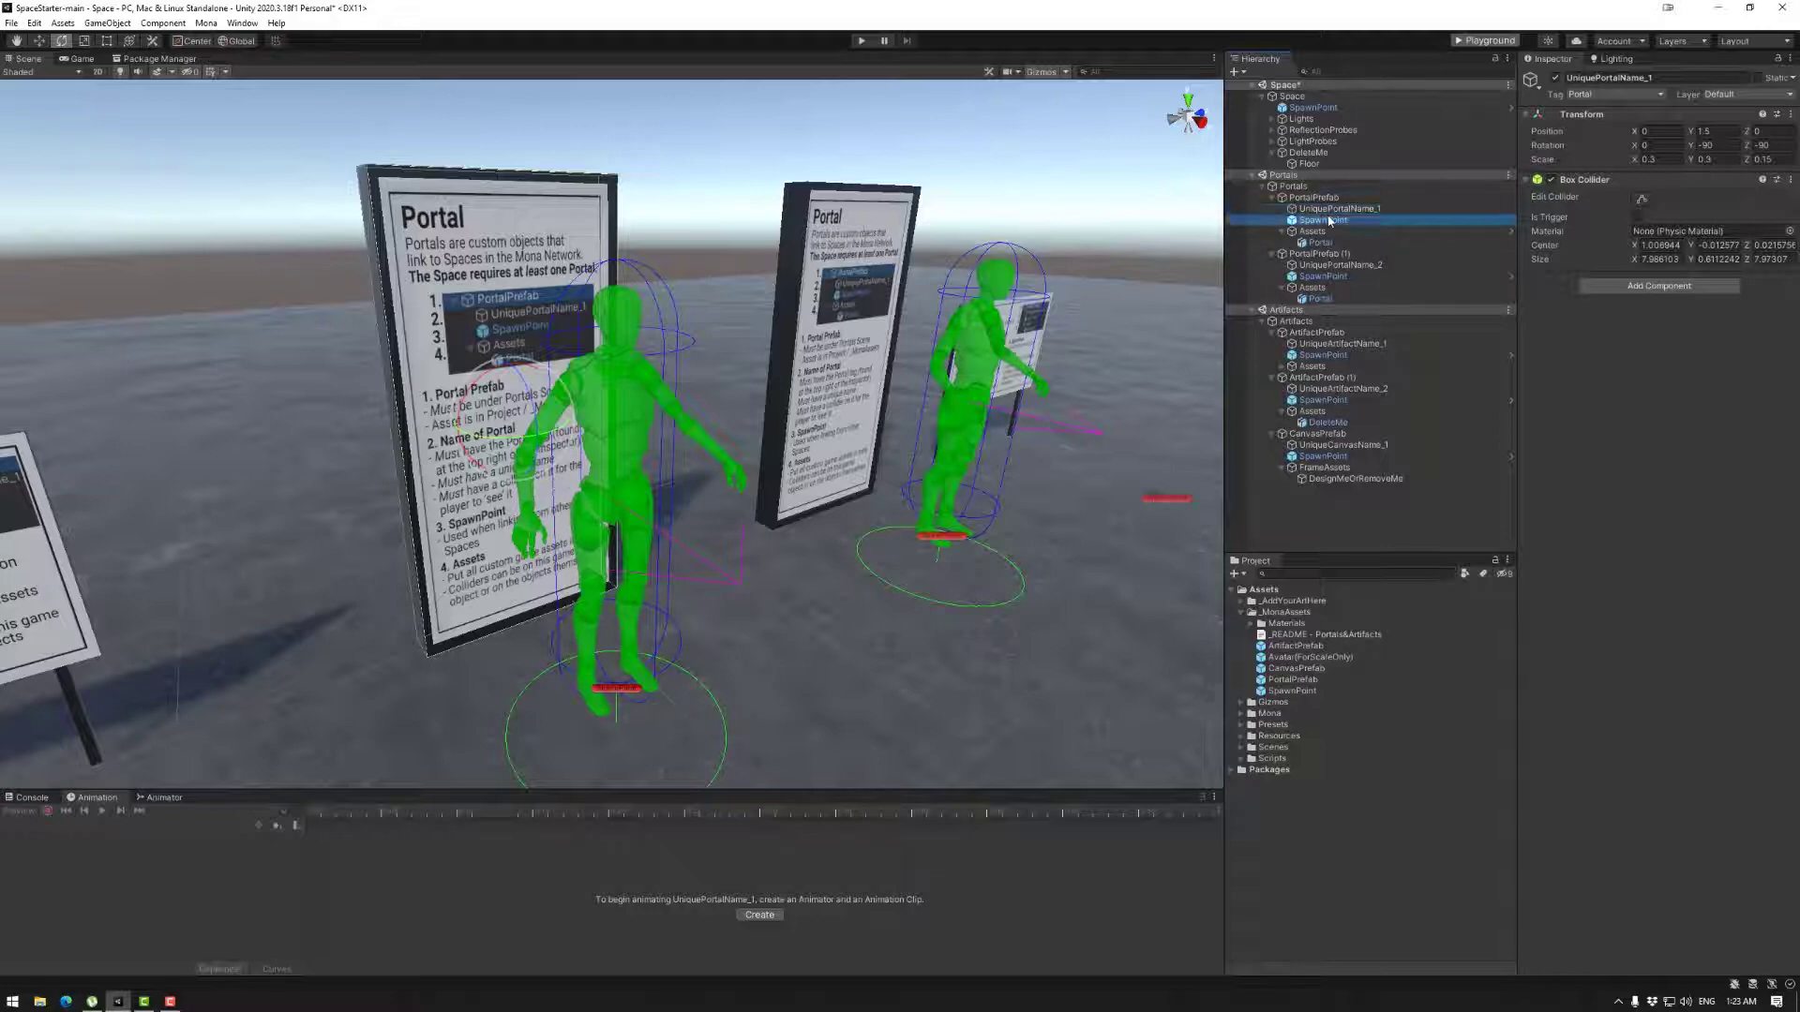
{"action": "right_click_drag", "start_coordinate": [615, 581], "coordinate": [759, 558]}
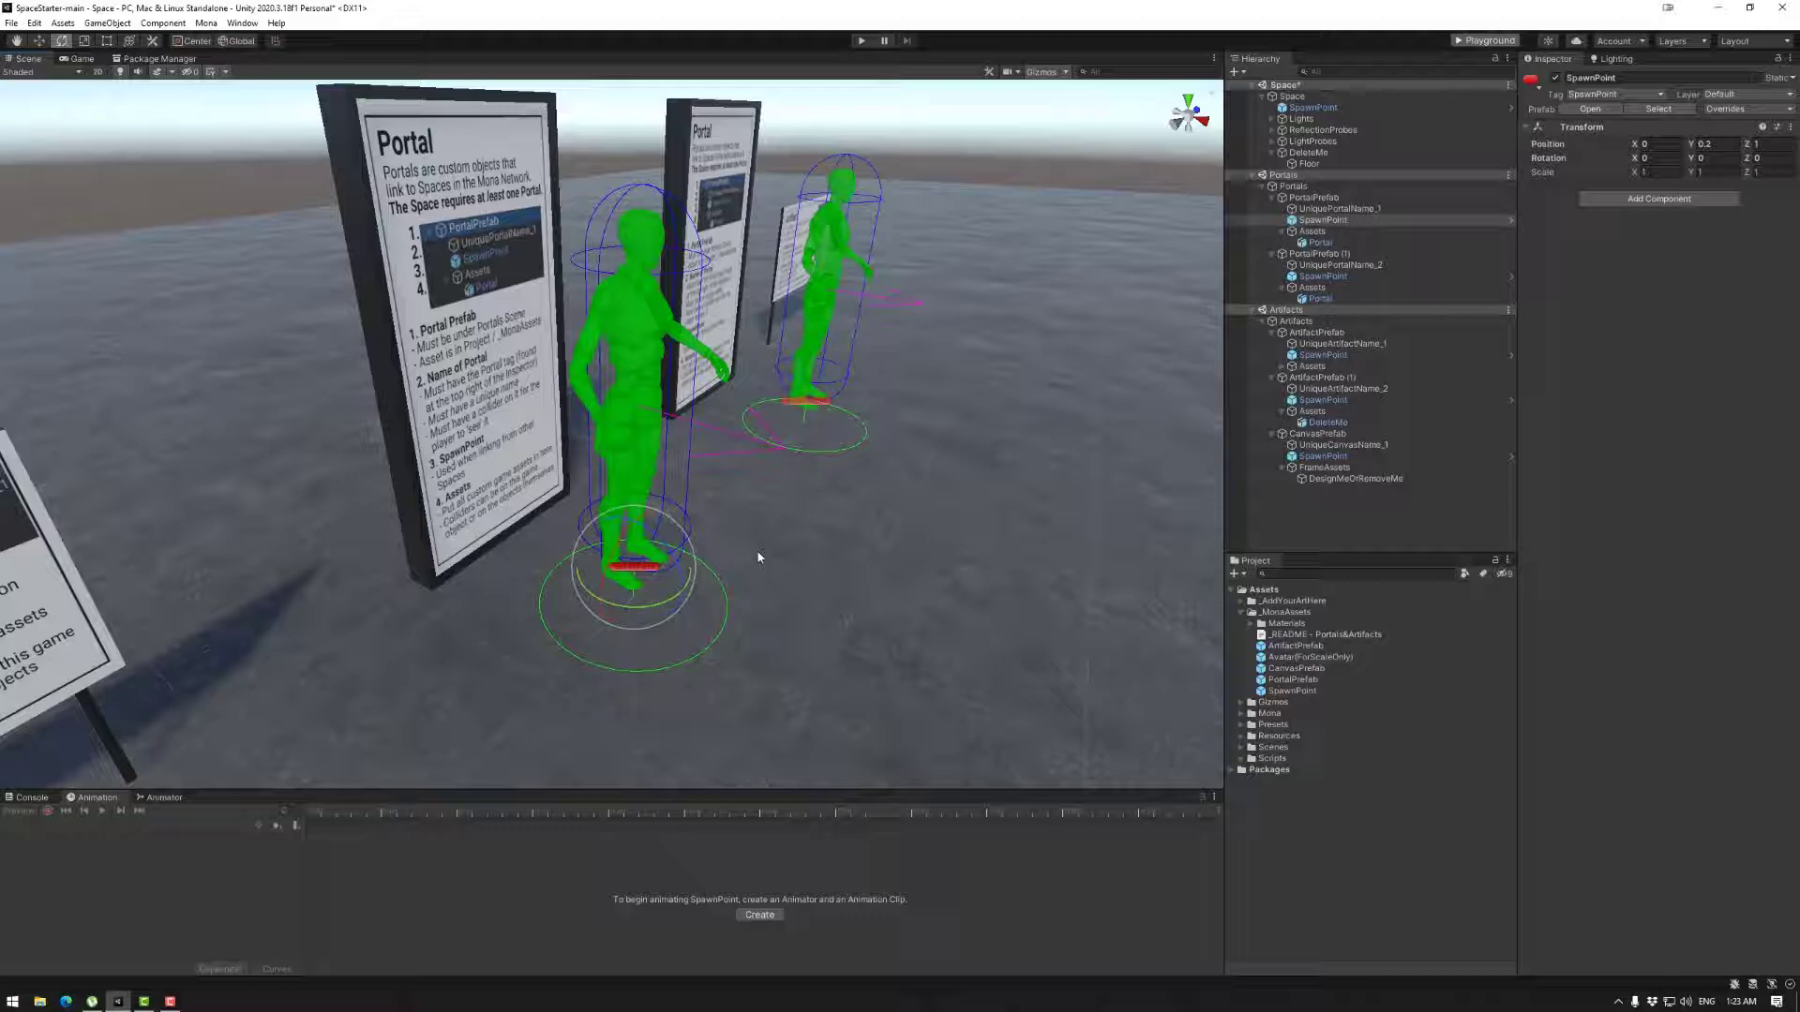
{"action": "left_click_drag", "start_coordinate": [759, 557], "coordinate": [709, 507], "text": "alt"}
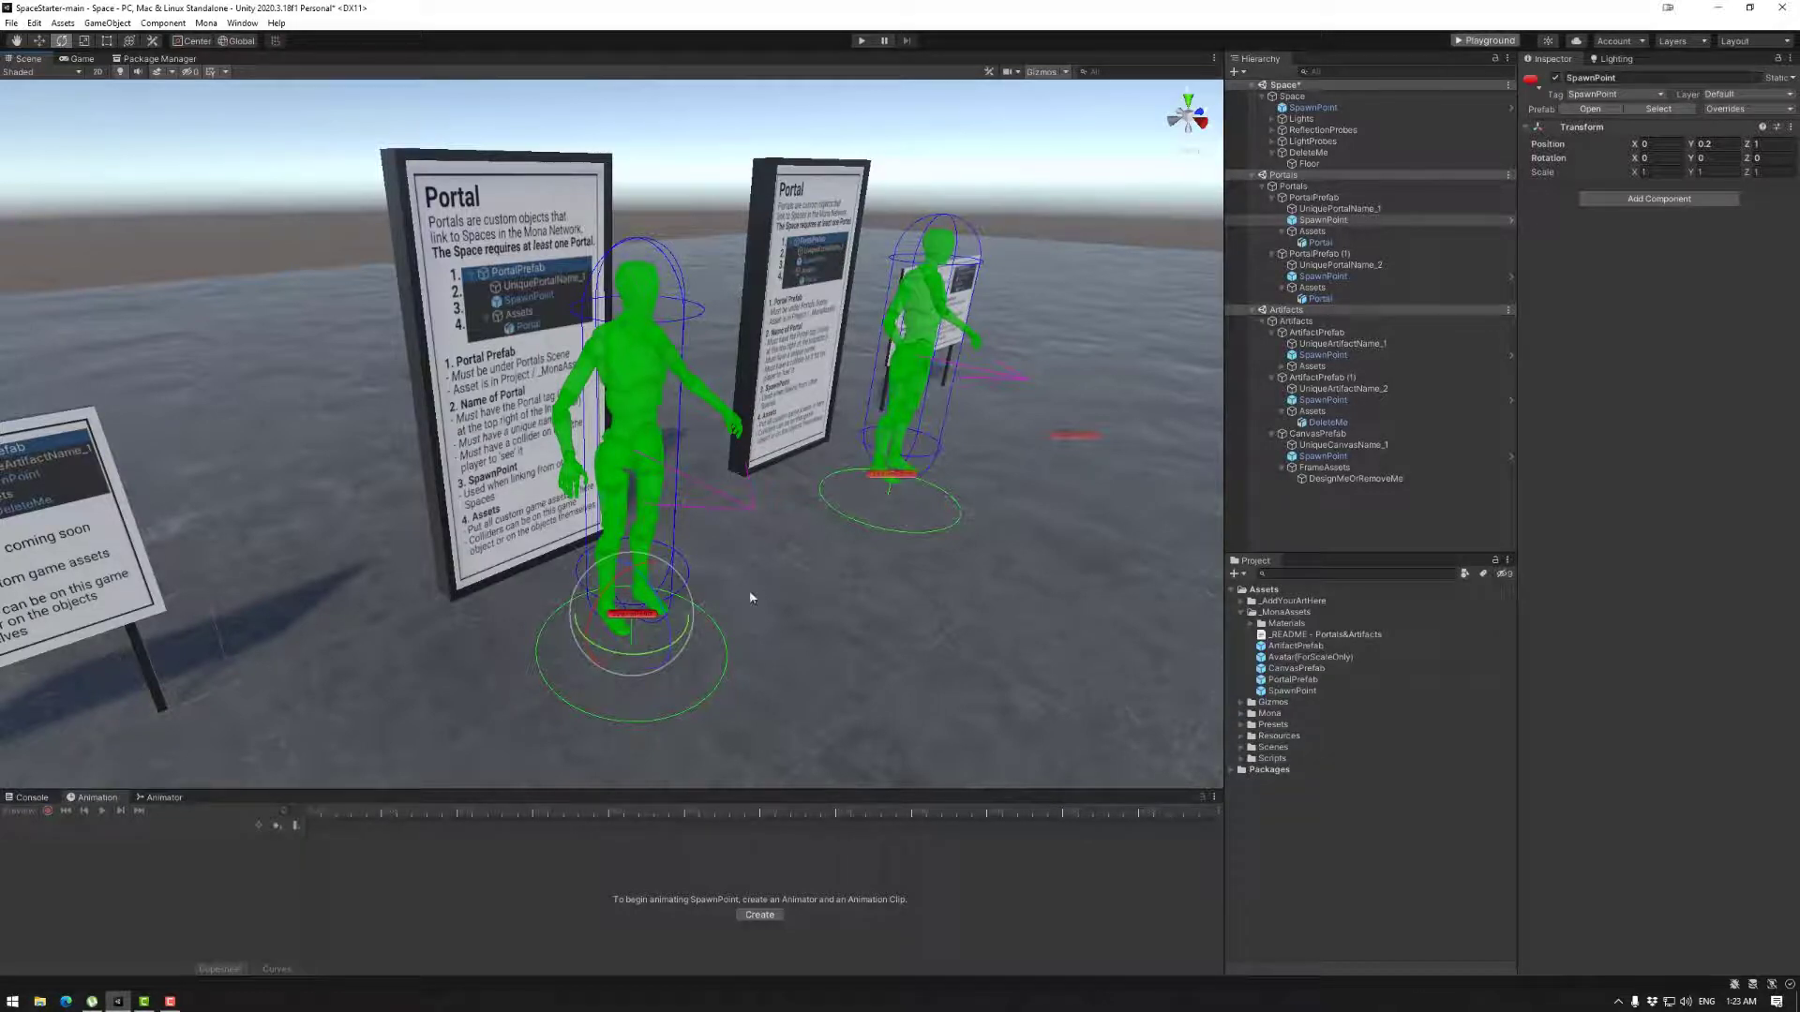
Step: Try moving the first PortalPrefab's SpawnPoint vertically and undo the move
{"action": "key", "text": "w"}
{"action": "left_click_drag", "start_coordinate": [641, 548], "coordinate": [642, 602]}
{"action": "key", "text": "ctrl+z"}
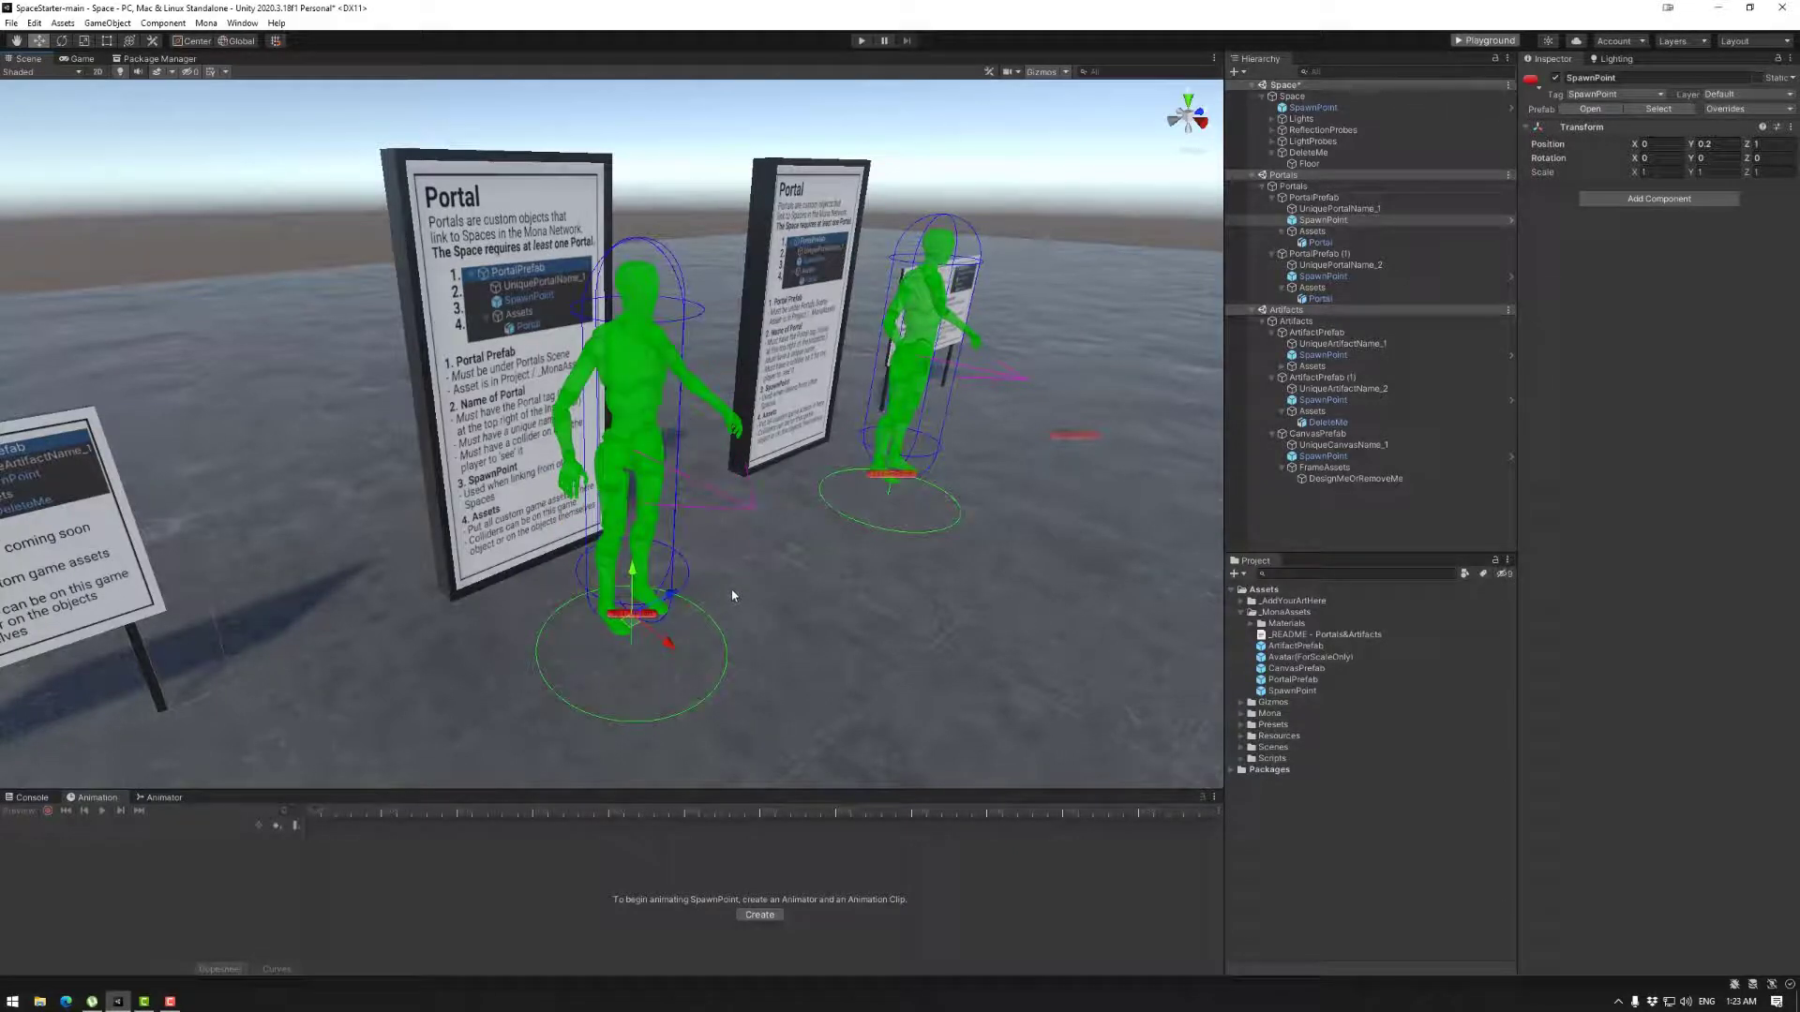
Step: Inspect the Assets group of the first PortalPrefab and the Portal object inside it, trying out and undoing a vertical move of the sign
{"action": "left_click", "coordinate": [1311, 232]}
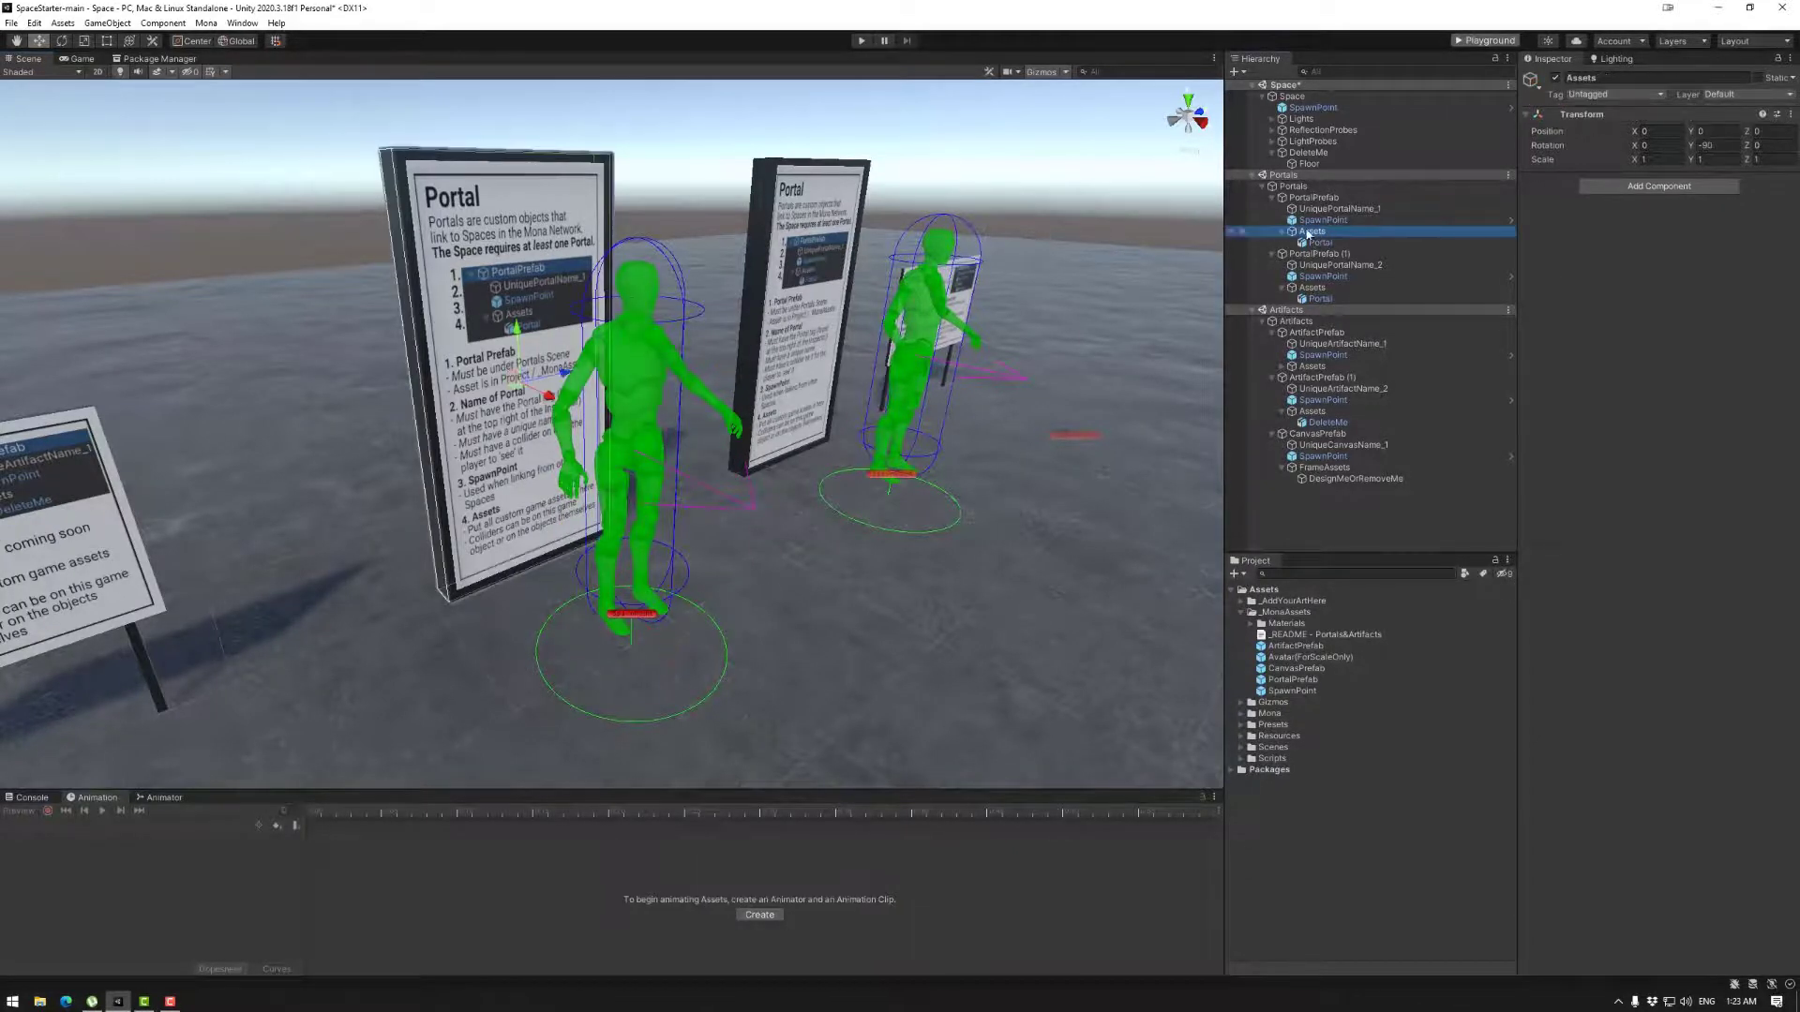
{"action": "left_click", "coordinate": [1316, 241]}
{"action": "left_click_drag", "start_coordinate": [521, 349], "coordinate": [523, 271]}
{"action": "key", "text": "ctrl+z"}
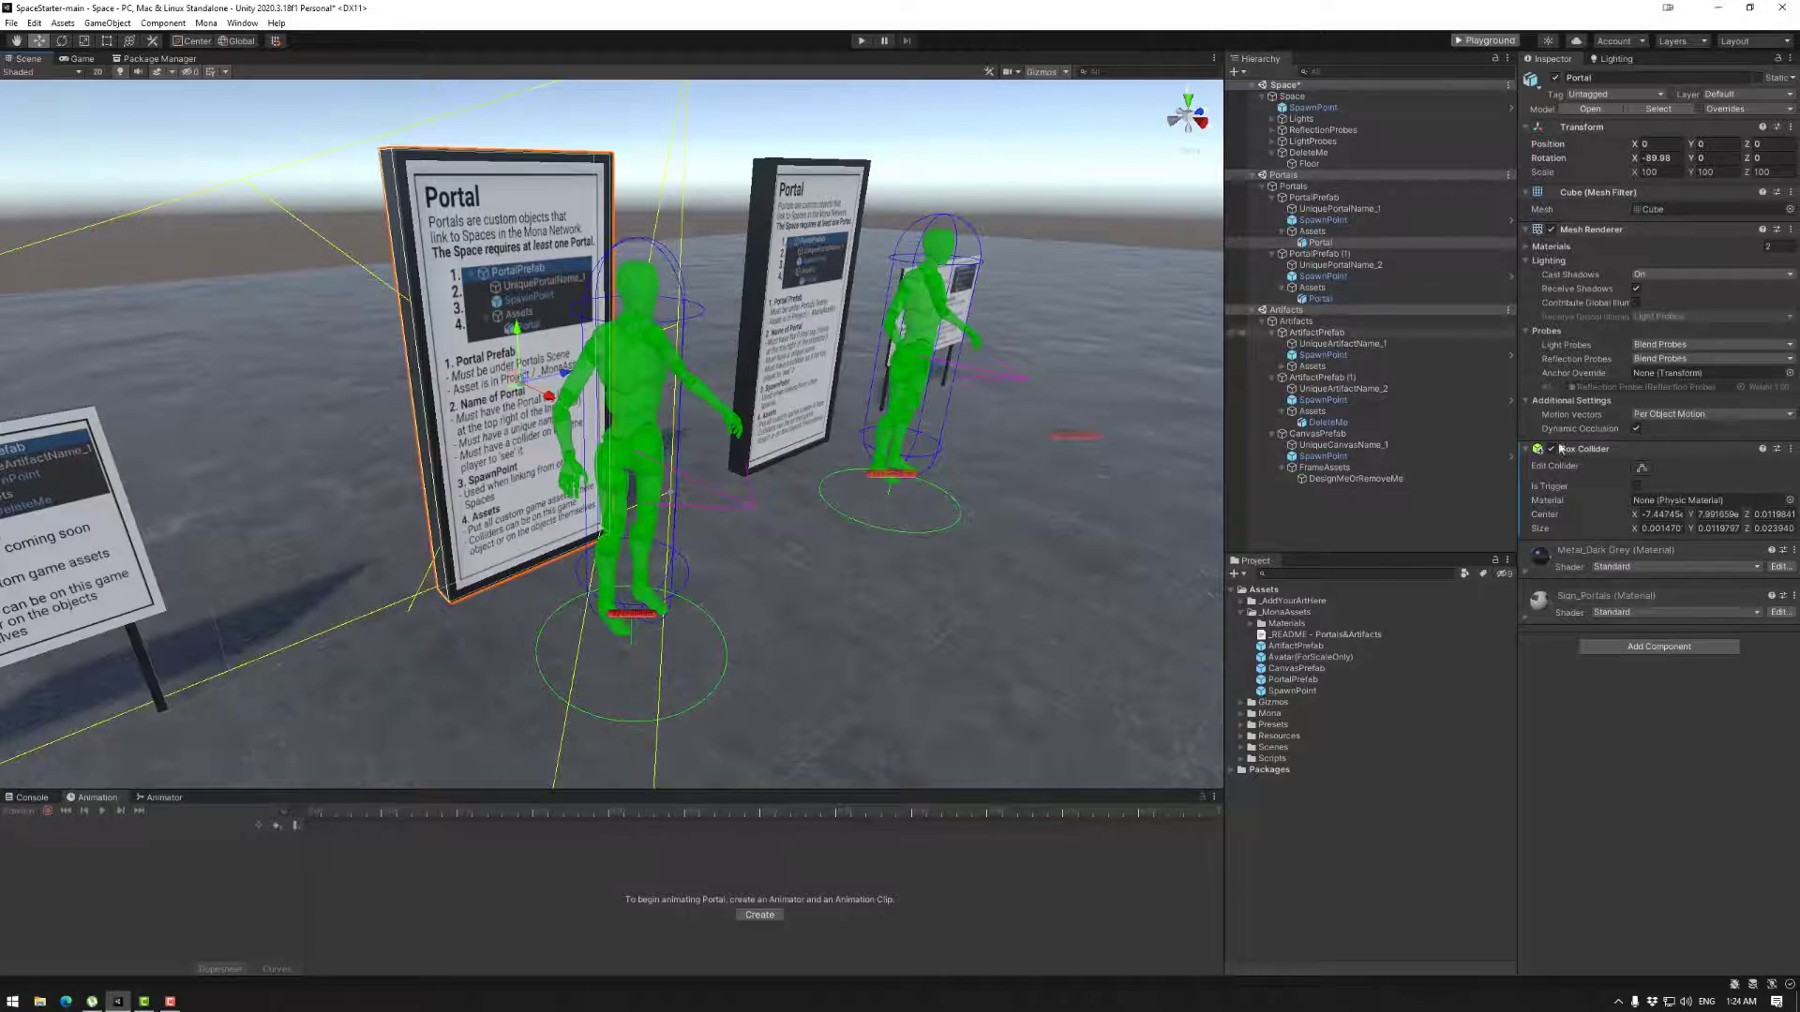
{"action": "left_click", "coordinate": [1310, 233]}
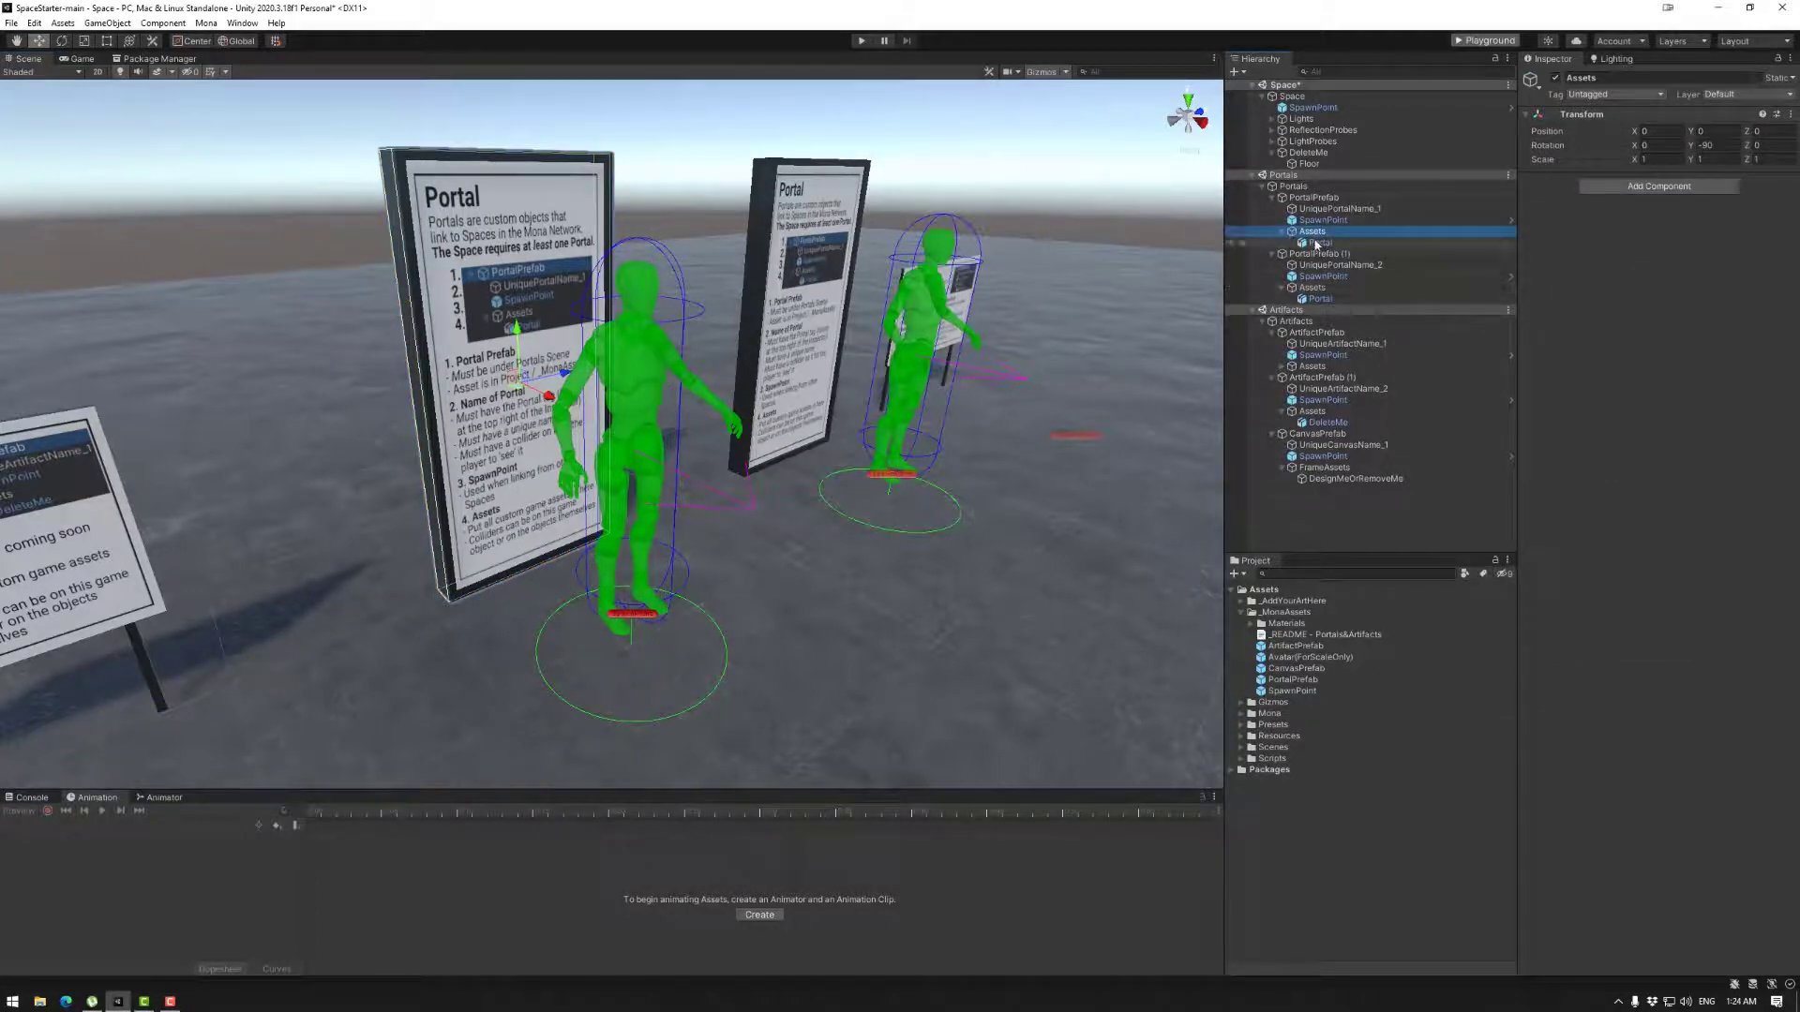
{"action": "left_click", "coordinate": [1318, 242]}
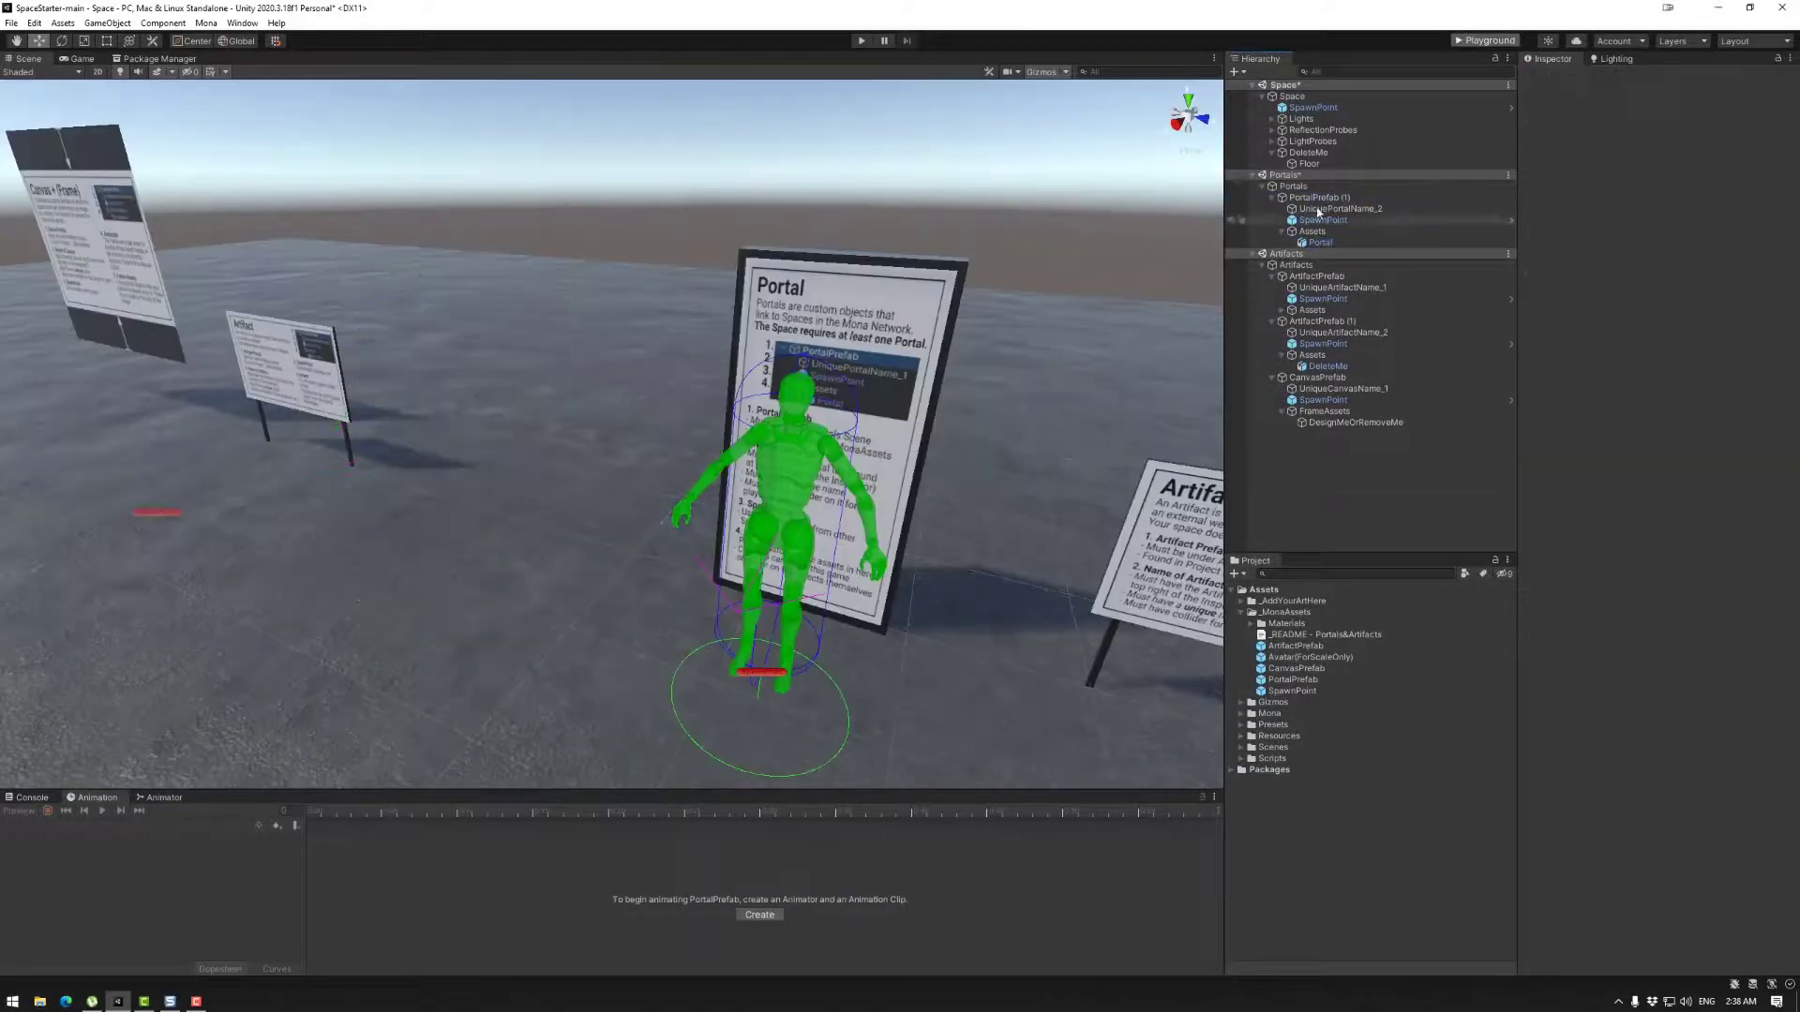
Step: Delete both PortalPrefab objects from under the Portals object
{"action": "left_click", "coordinate": [1312, 197]}
{"action": "key", "text": "Delete"}
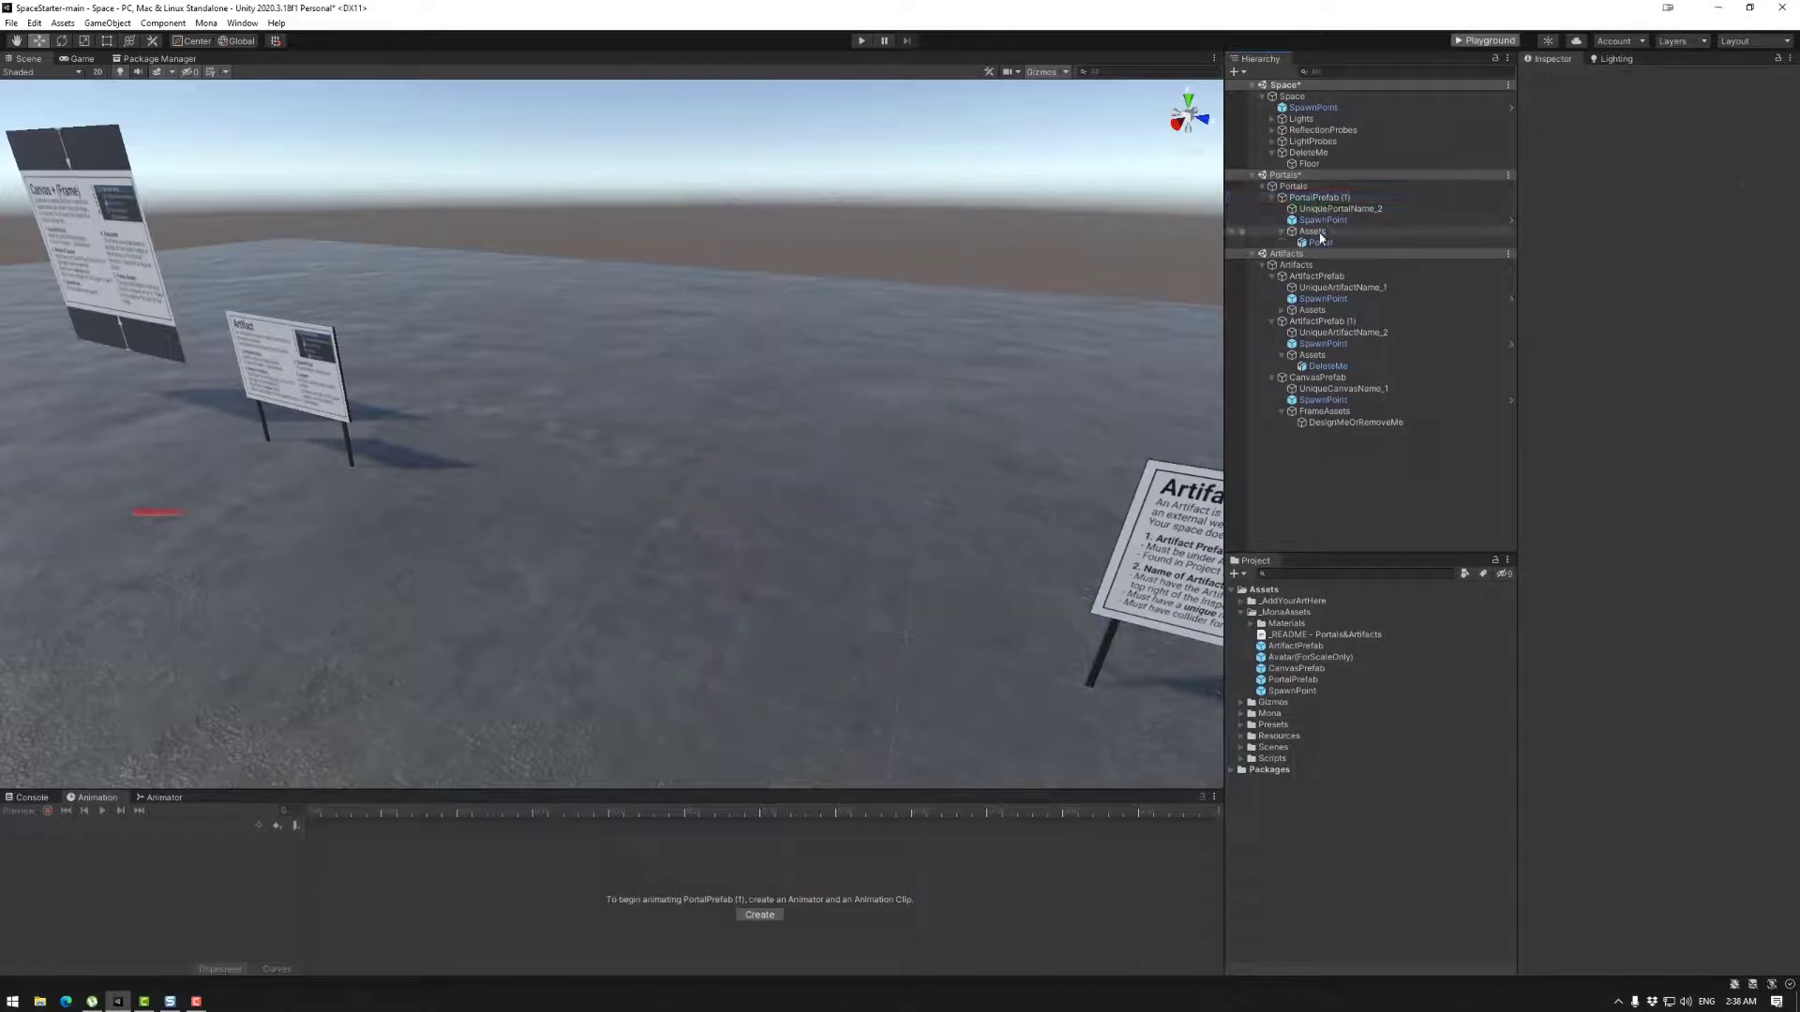
{"action": "key", "text": "Delete"}
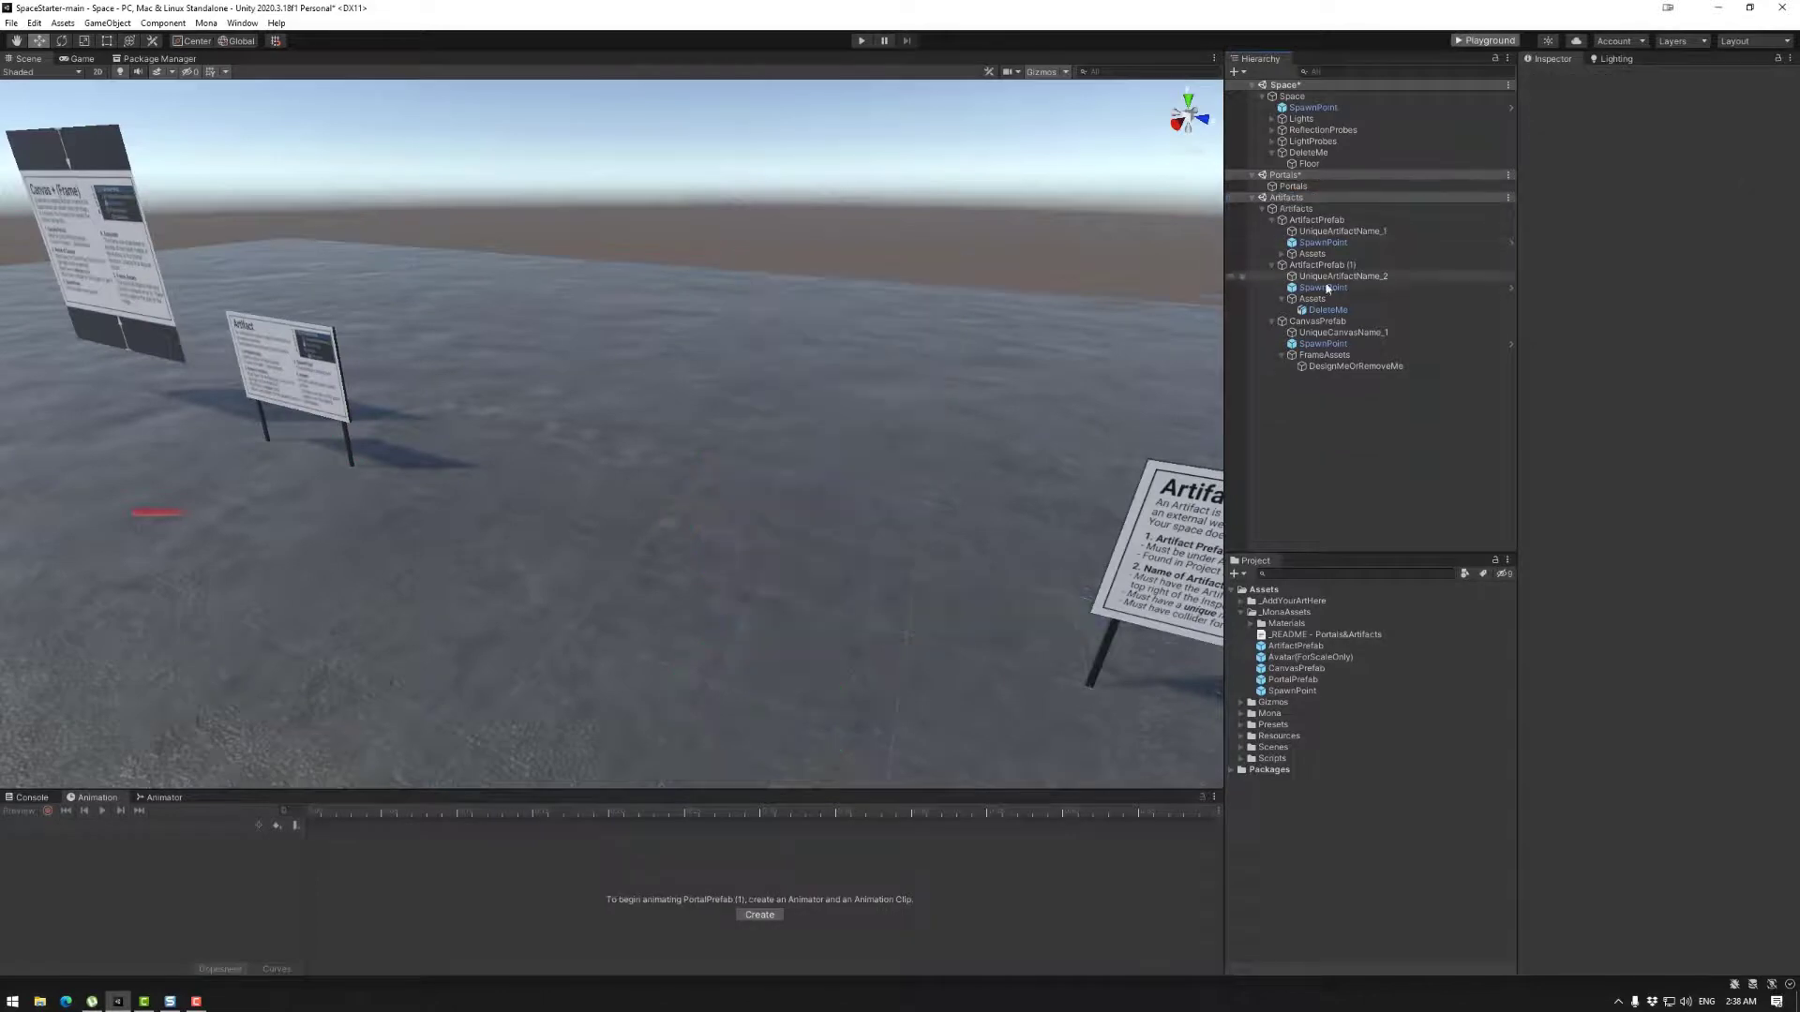
Step: Place a PortalPrefab from _MonaAssets on the floor of the scene and parent it under the Portals object
{"action": "left_click", "coordinate": [1279, 612]}
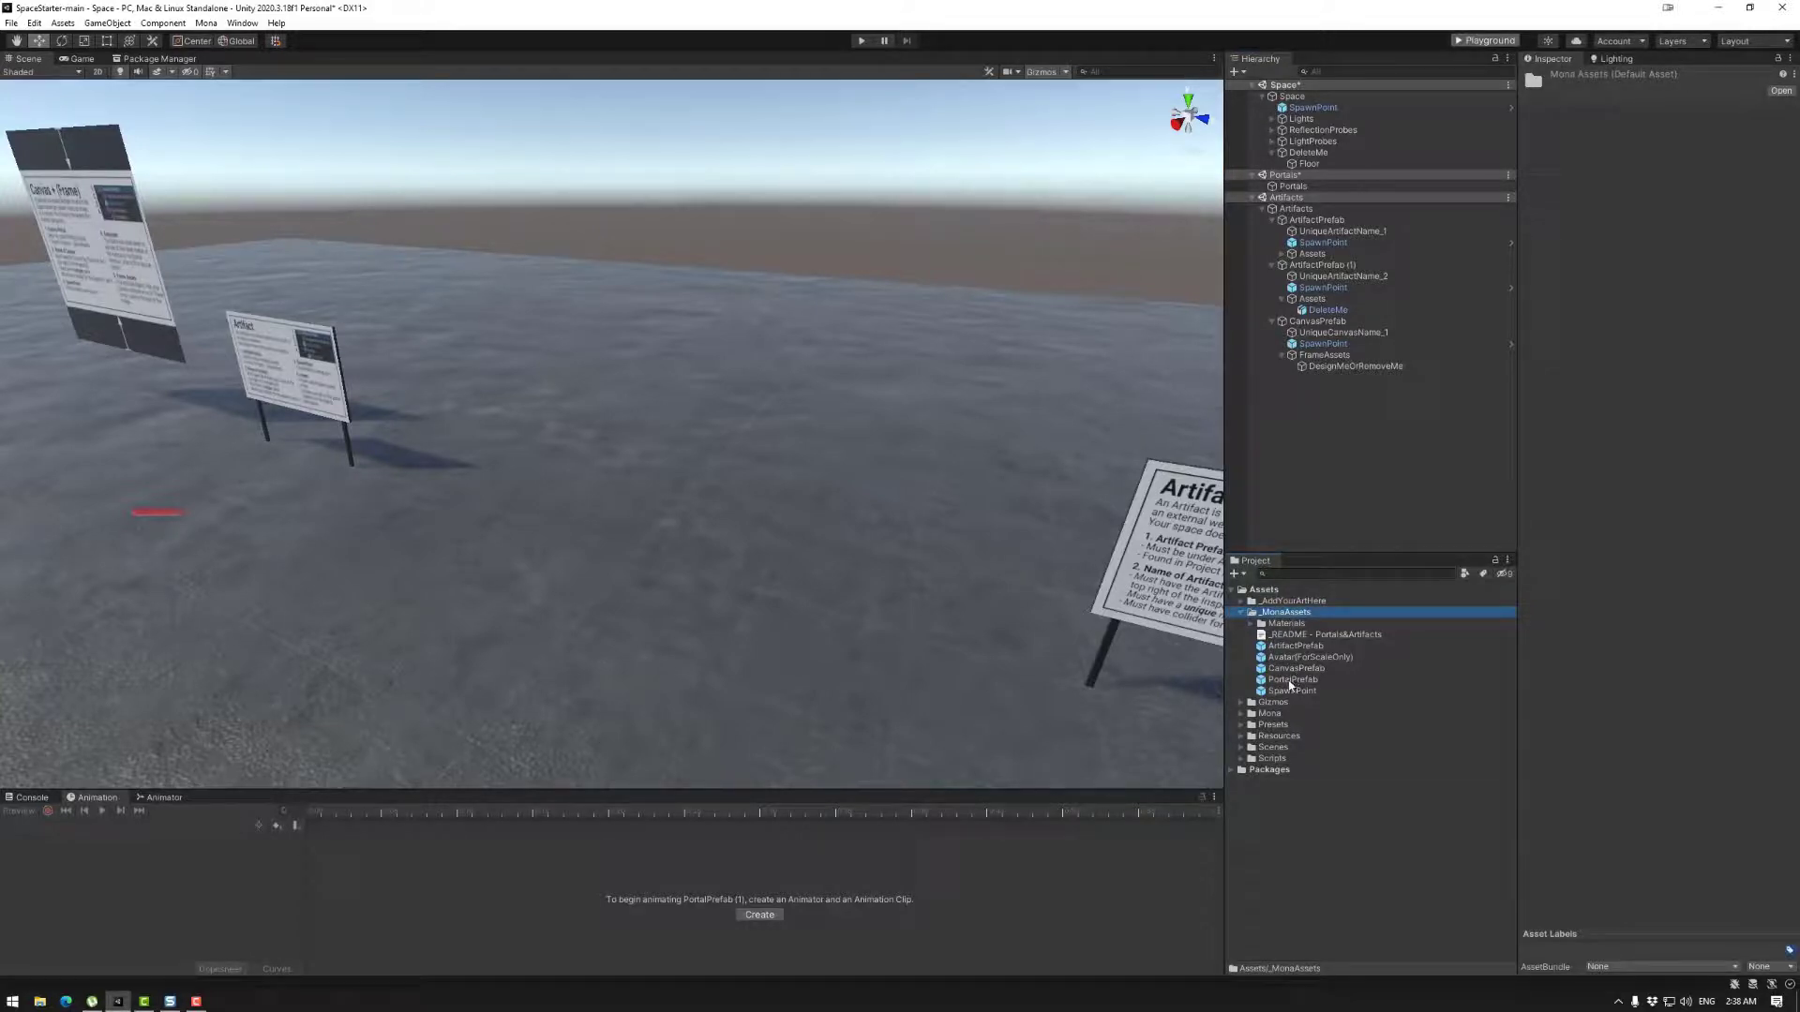
{"action": "left_click_drag", "start_coordinate": [1290, 685], "coordinate": [520, 541]}
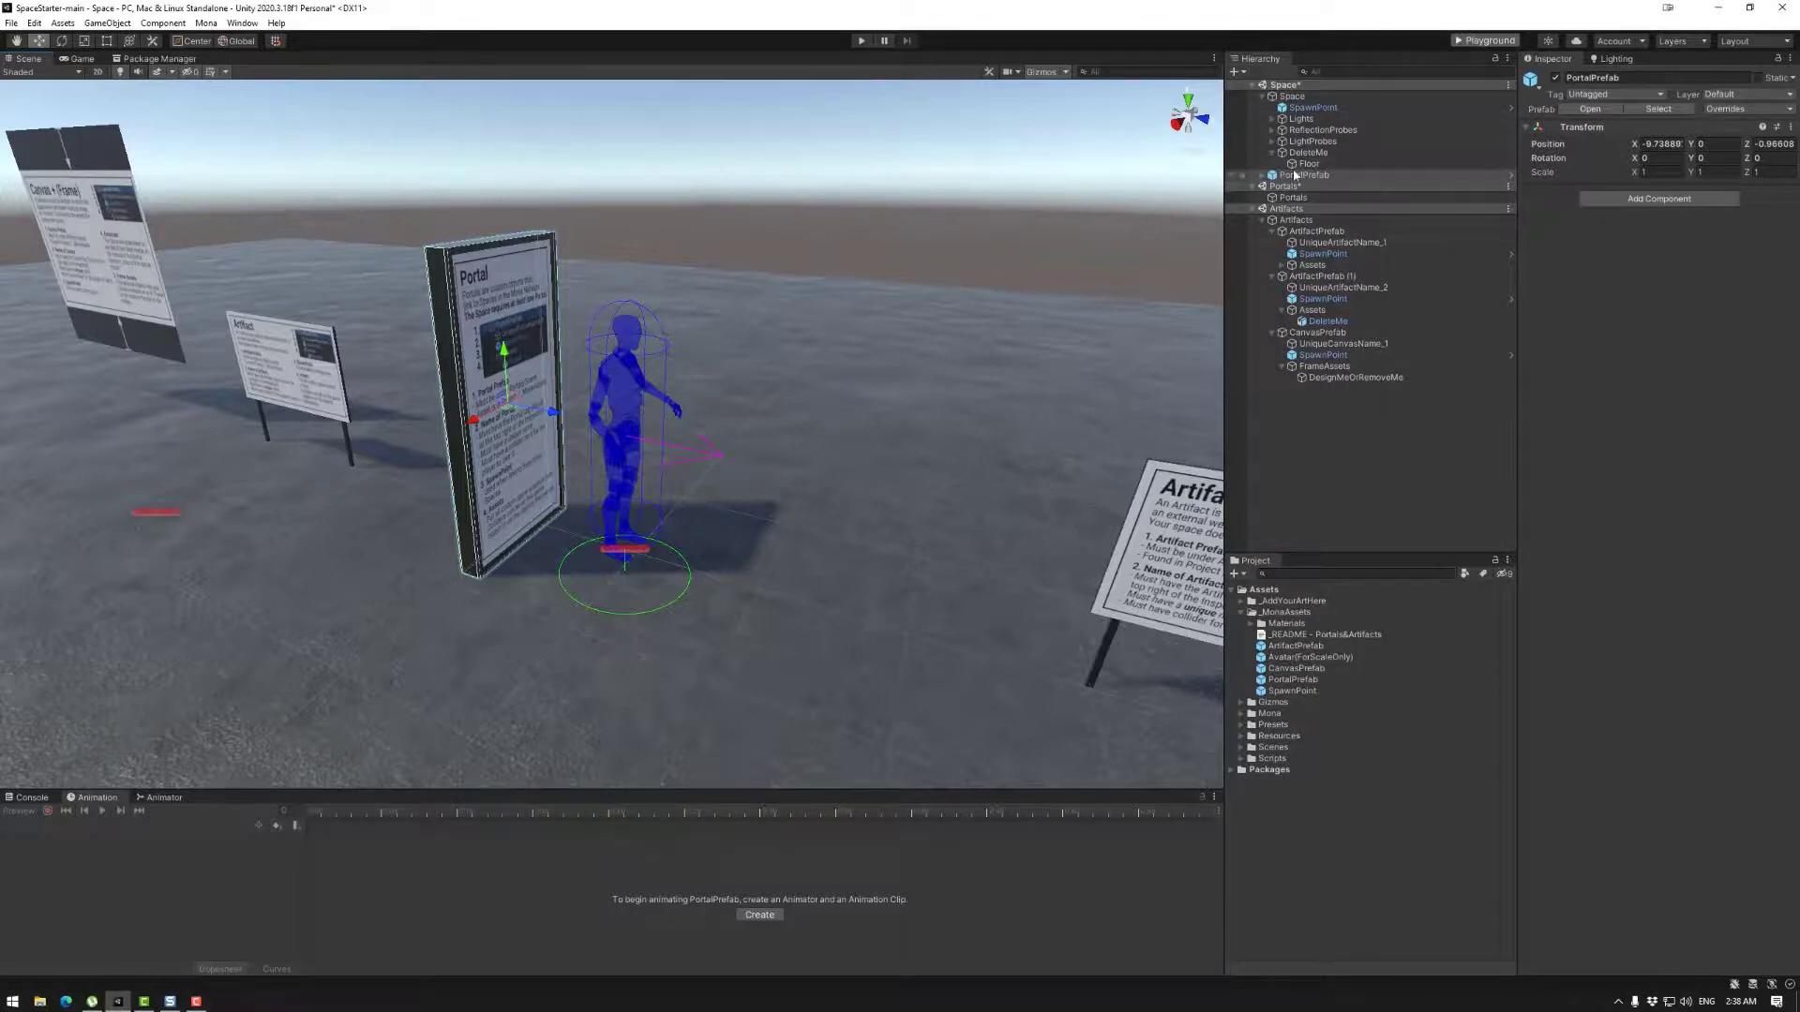
{"action": "left_click_drag", "start_coordinate": [1301, 174], "coordinate": [1297, 199]}
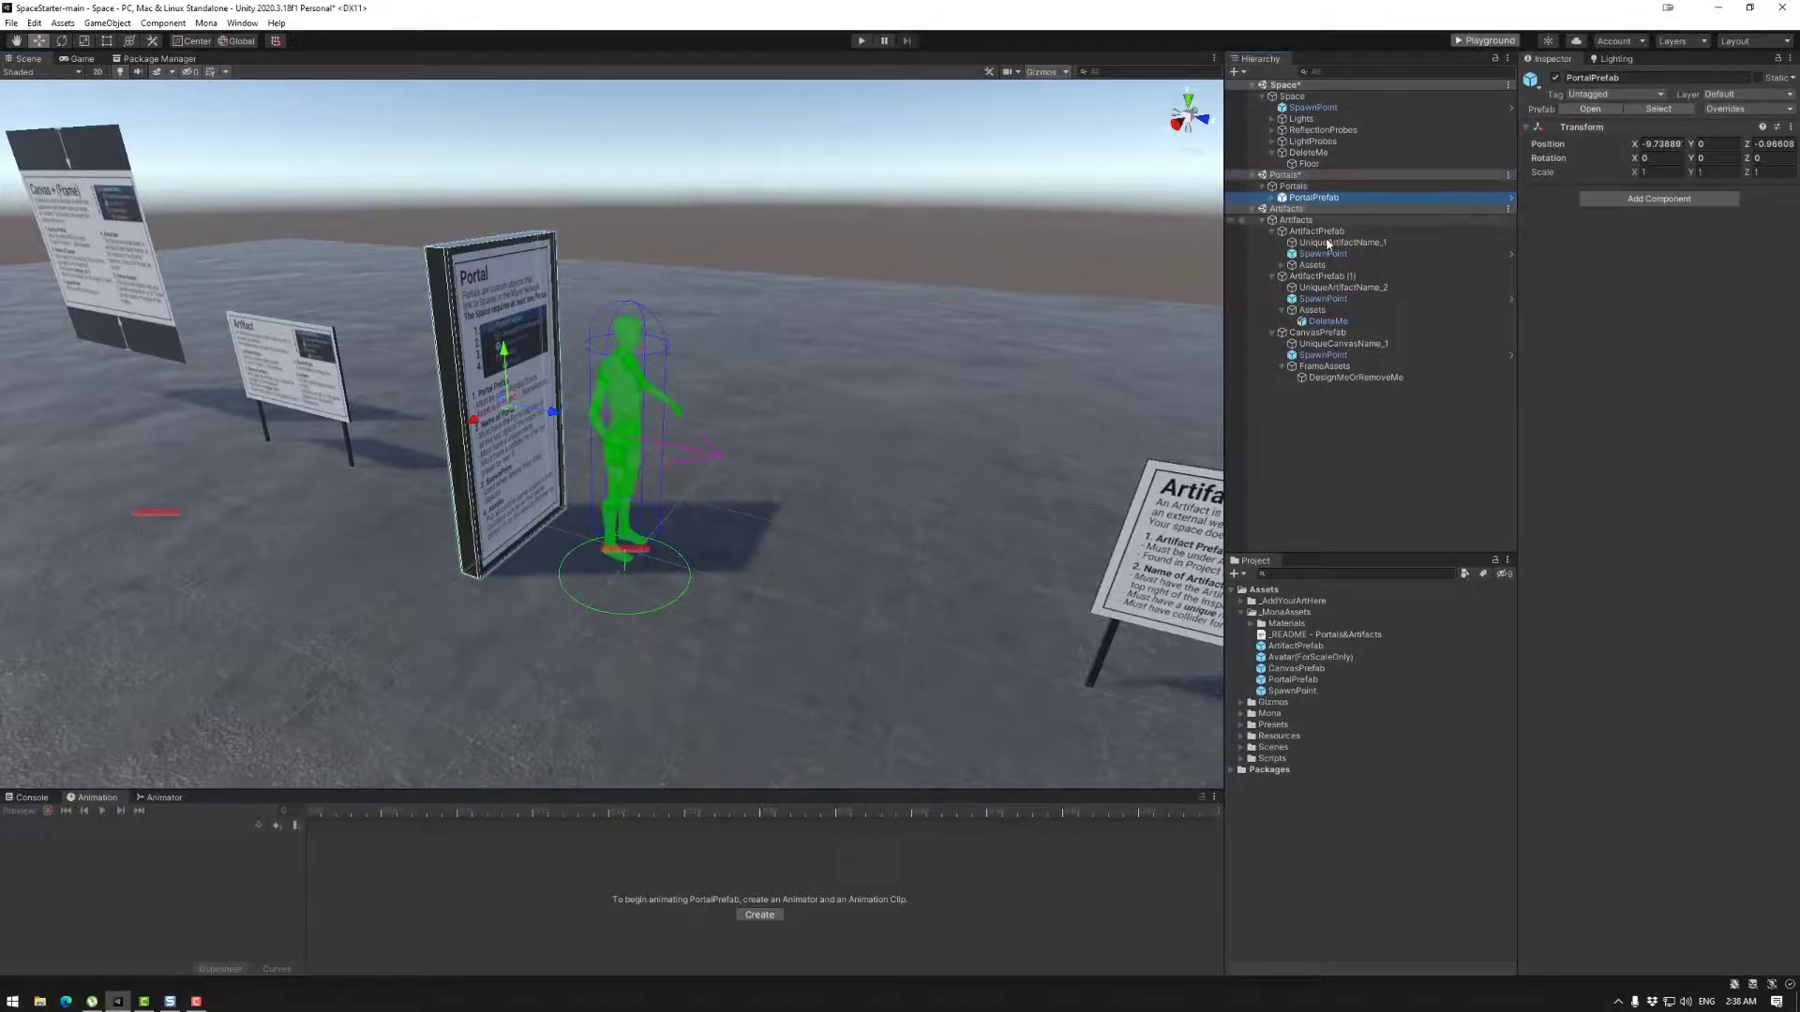
Step: Rotate the newly placed PortalPrefab and shift it slightly across the floor
{"action": "left_click", "coordinate": [61, 41]}
{"action": "left_click_drag", "start_coordinate": [544, 429], "coordinate": [372, 439]}
{"action": "left_click", "coordinate": [38, 40]}
{"action": "left_click_drag", "start_coordinate": [476, 422], "coordinate": [496, 412]}
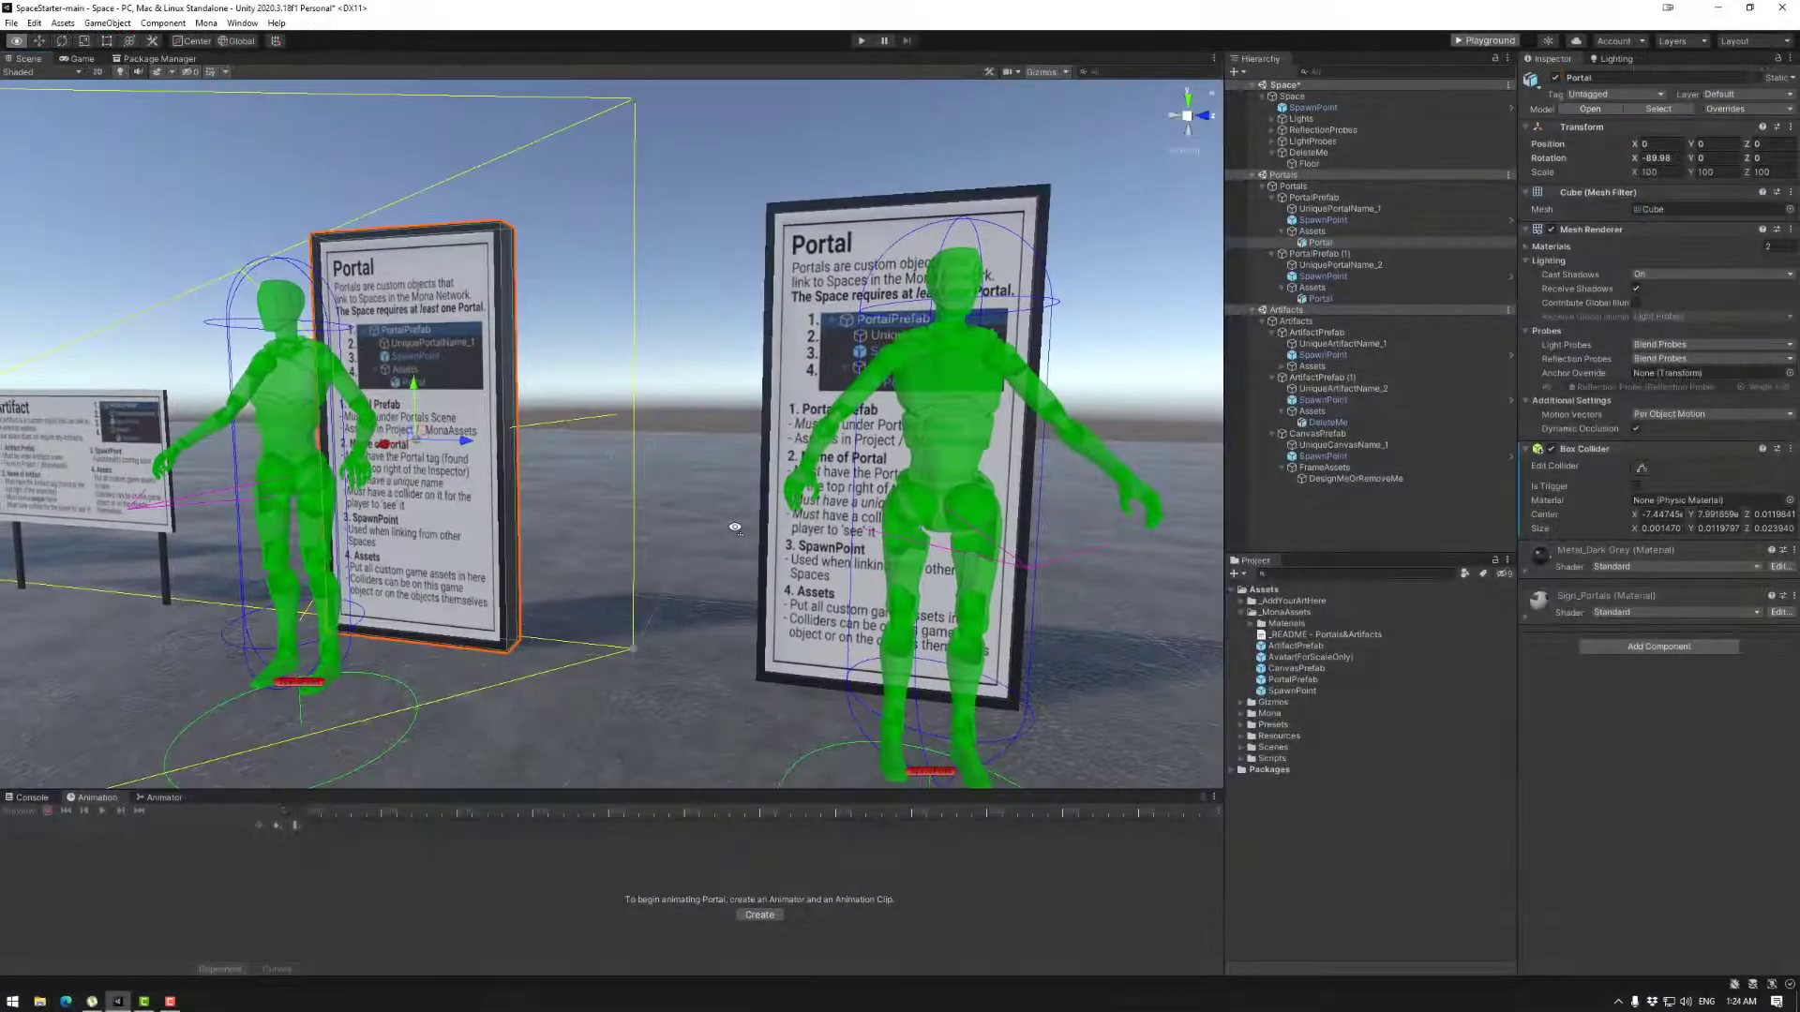
{"action": "left_click_drag", "start_coordinate": [721, 544], "coordinate": [671, 547], "text": "alt"}
{"action": "right_click_drag", "start_coordinate": [671, 547], "coordinate": [682, 616], "text": "alt"}
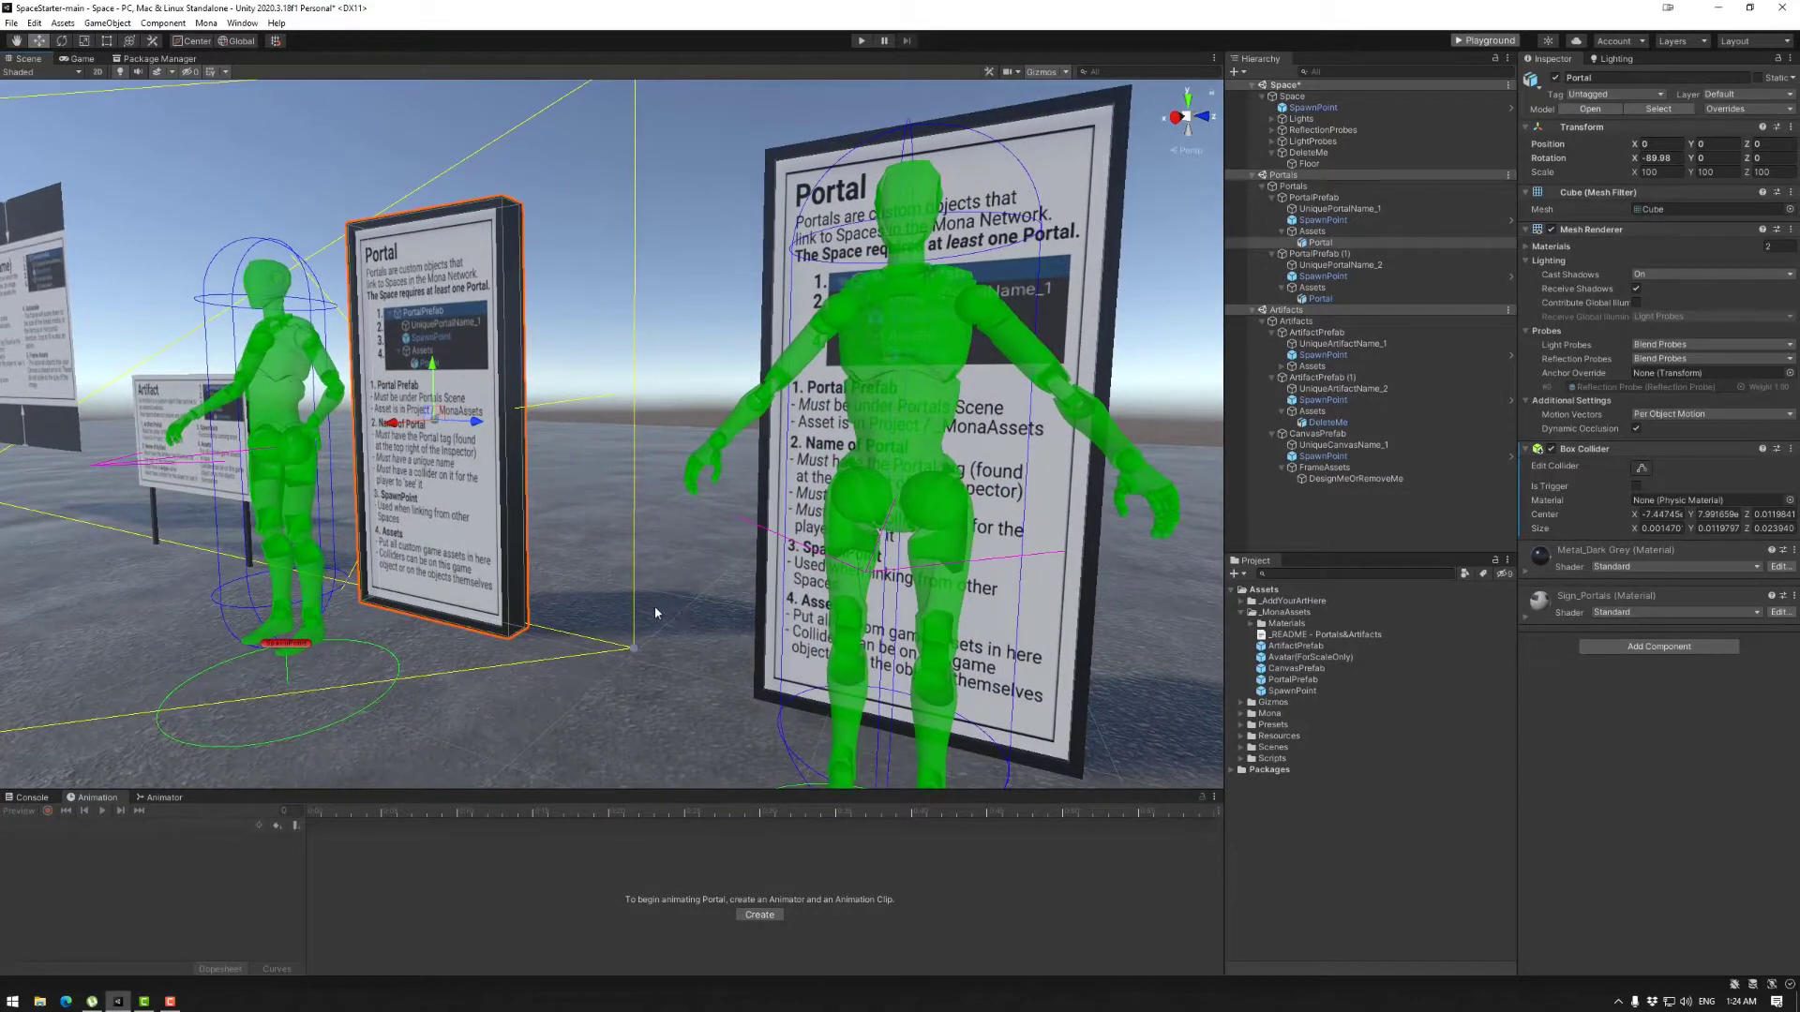